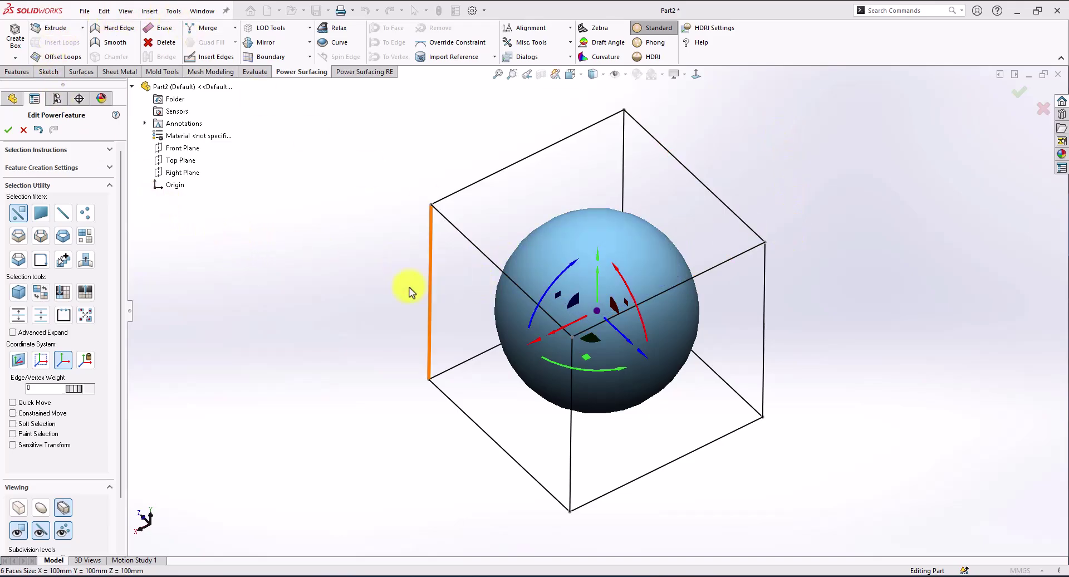
{"action": "left_click", "coordinate": [173, 13]}
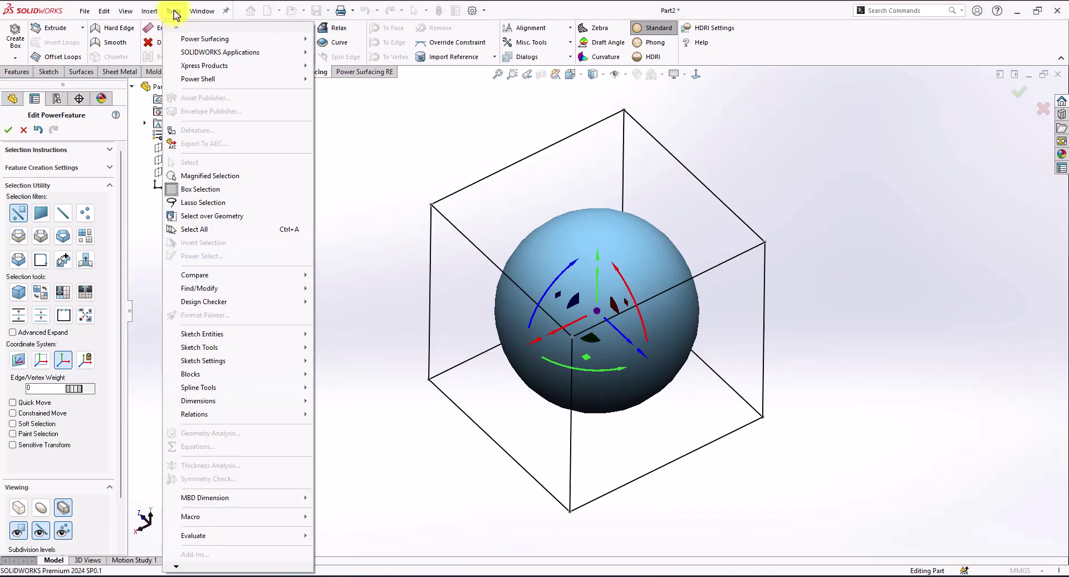
{"action": "left_click", "coordinate": [351, 260]}
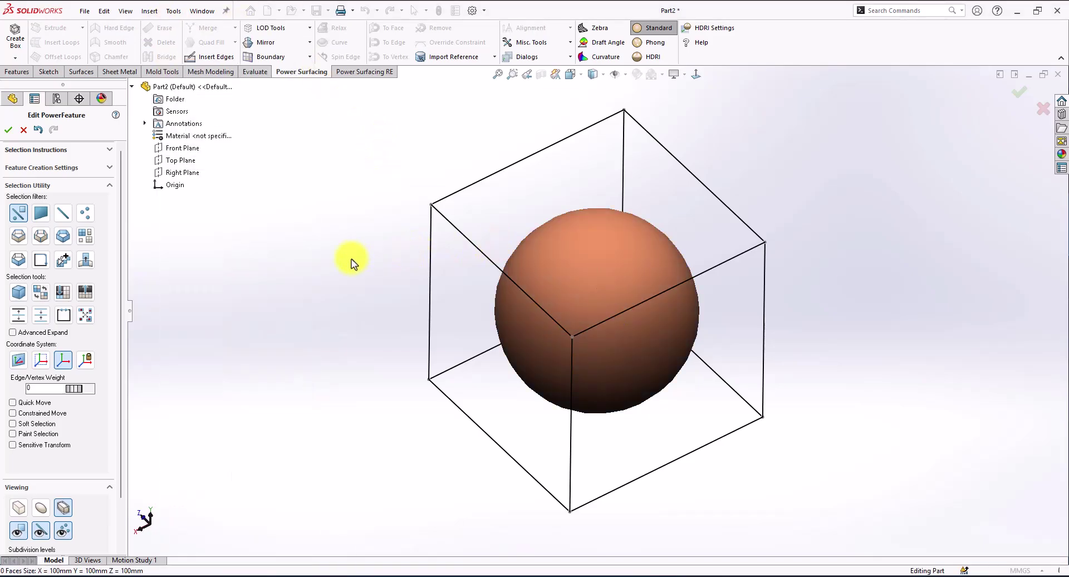
{"action": "left_click", "coordinate": [175, 15]}
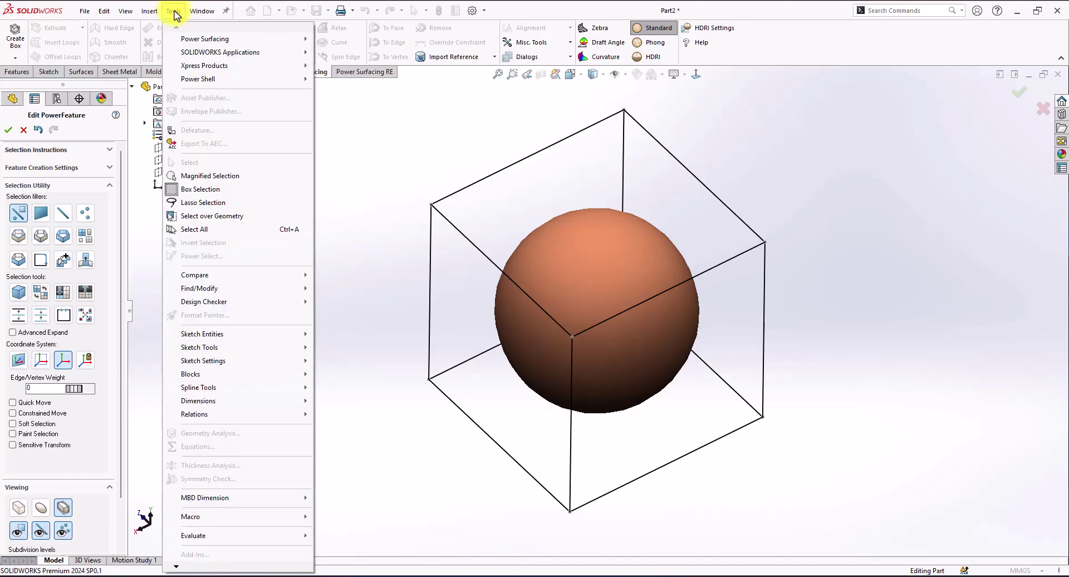
{"action": "left_click", "coordinate": [418, 126]}
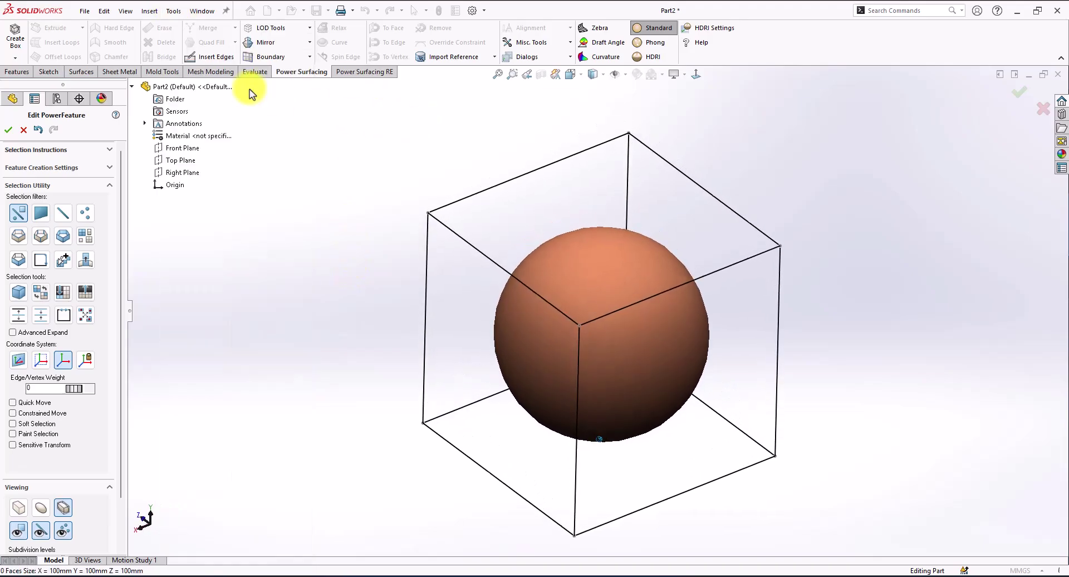
Import Honda_XR650R_Radiator_Cover_RHS_External from the Desktop as a reference mesh into the current document, using millimeters as the import unit
{"action": "left_click", "coordinate": [174, 12]}
{"action": "mouse_move", "coordinate": [192, 39]}
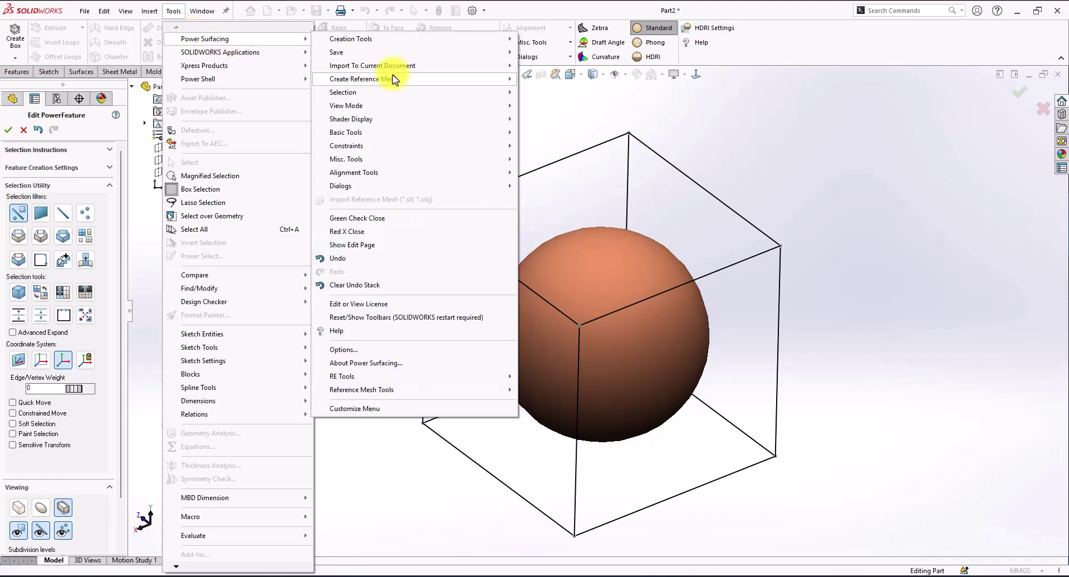
{"action": "mouse_move", "coordinate": [432, 69]}
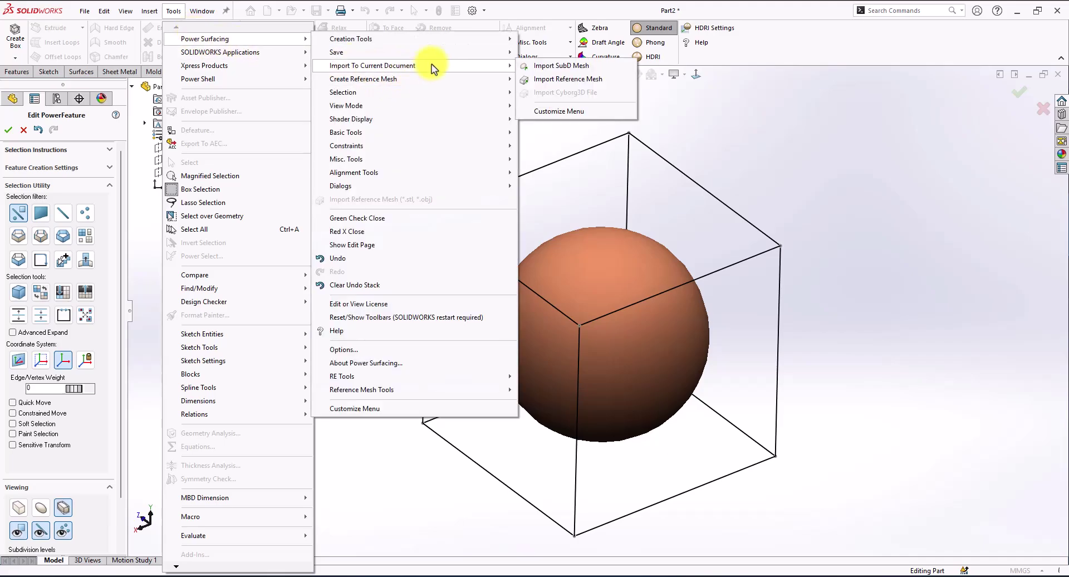
{"action": "left_click", "coordinate": [550, 81]}
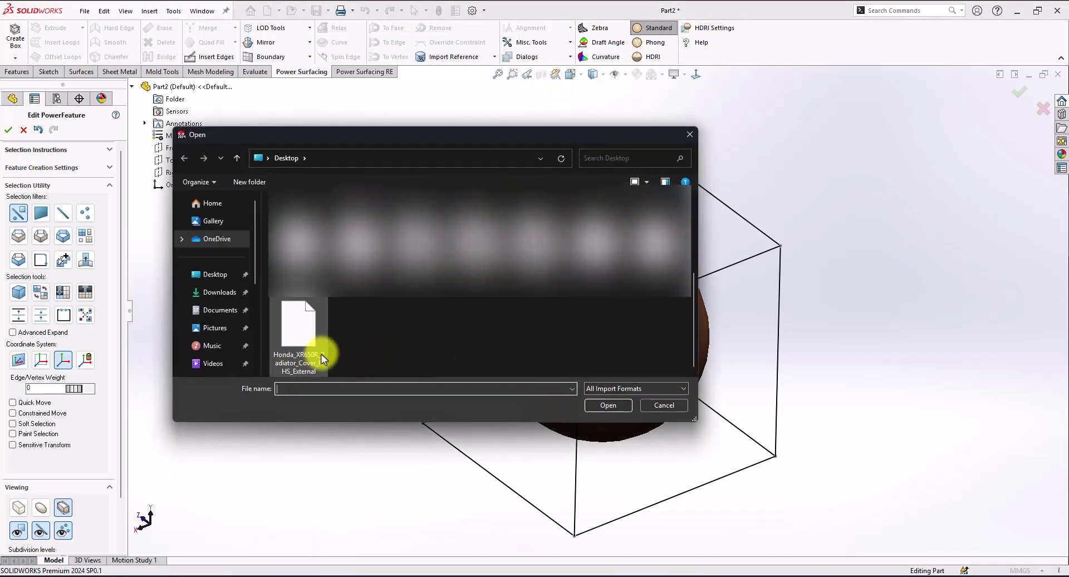
{"action": "left_click", "coordinate": [305, 352]}
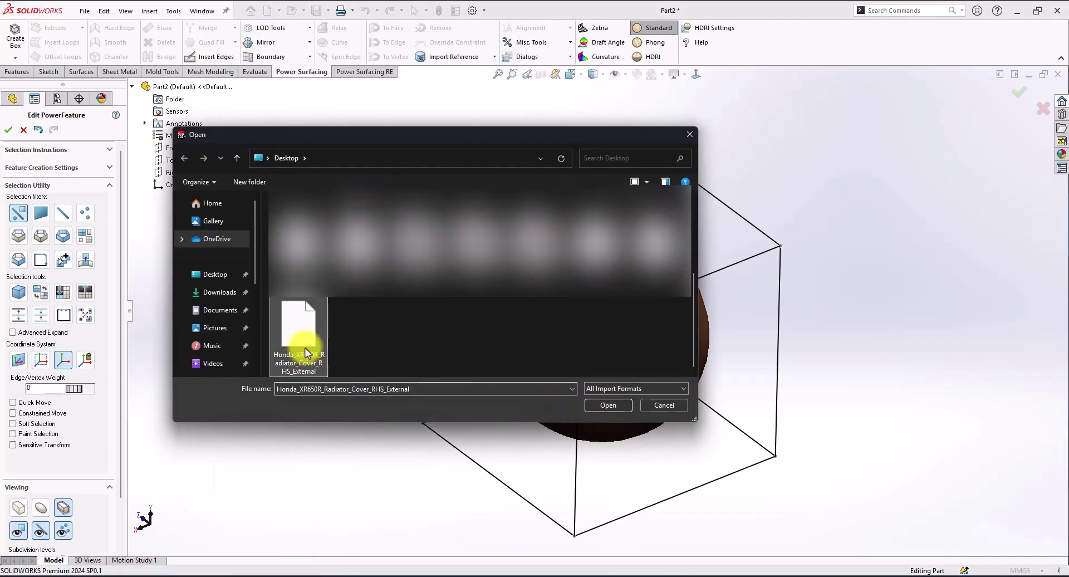
{"action": "double_click", "coordinate": [308, 350]}
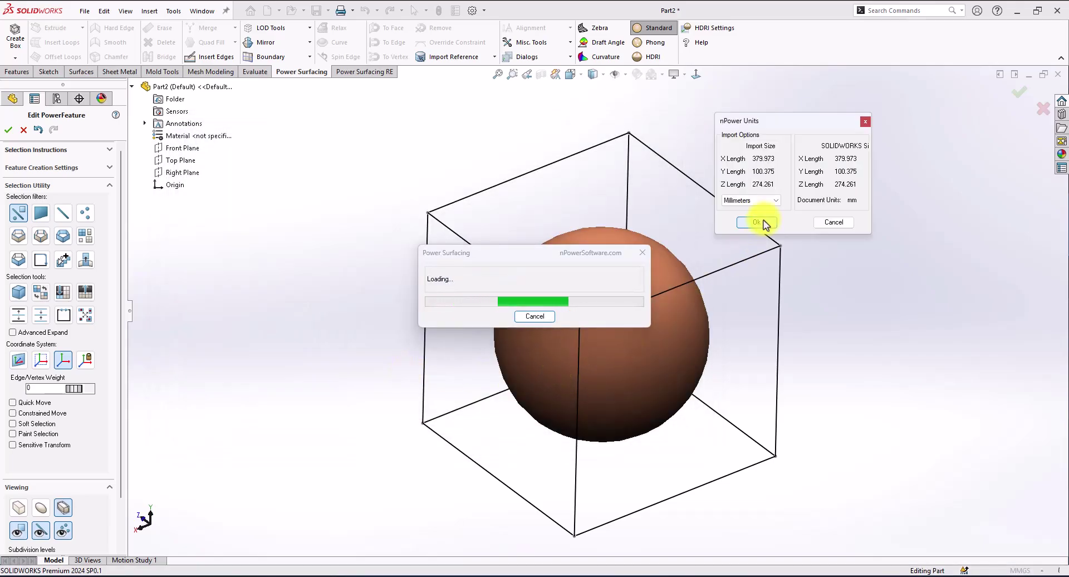
{"action": "left_click", "coordinate": [762, 225]}
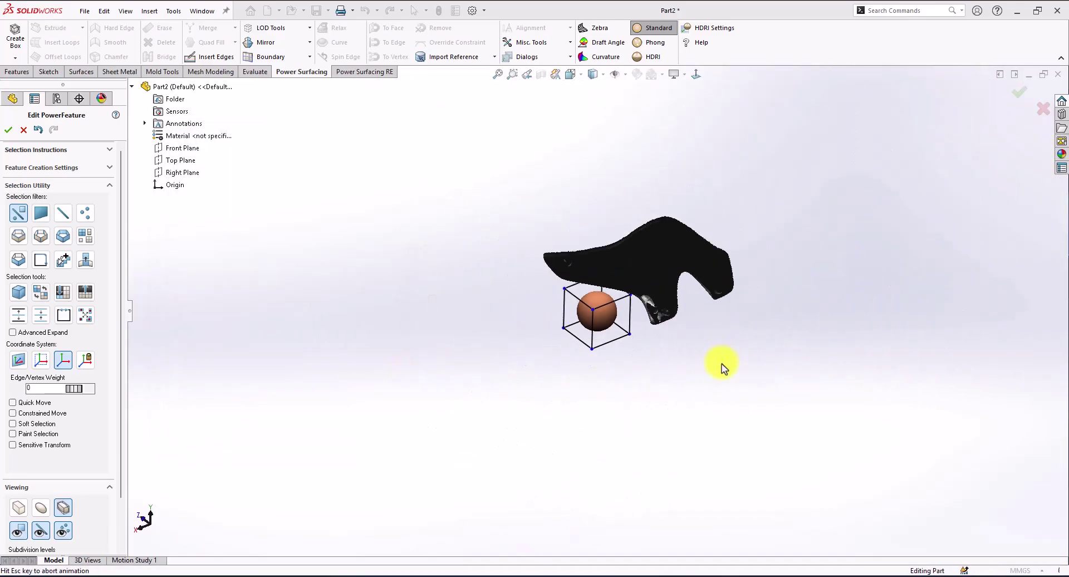
Select all vertices of the starting box around the sphere and delete it, keeping only the imported reference mesh
{"action": "scroll", "coordinate": [690, 351], "scroll_direction": "down", "scroll_amount": 5}
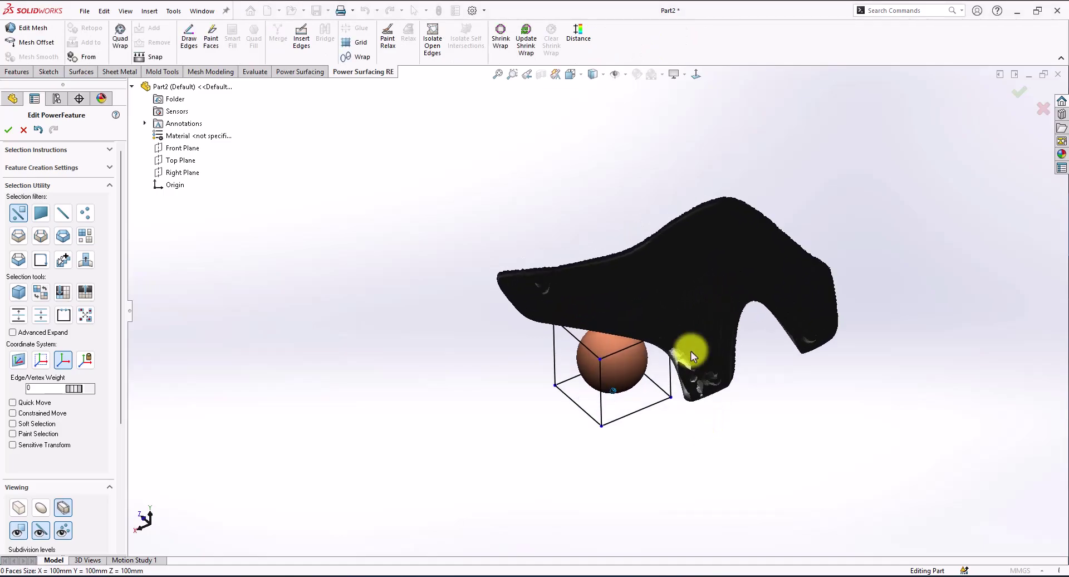
{"action": "middle_click_drag", "start_coordinate": [717, 364], "coordinate": [711, 377]}
{"action": "middle_click_drag", "start_coordinate": [679, 458], "coordinate": [580, 362]}
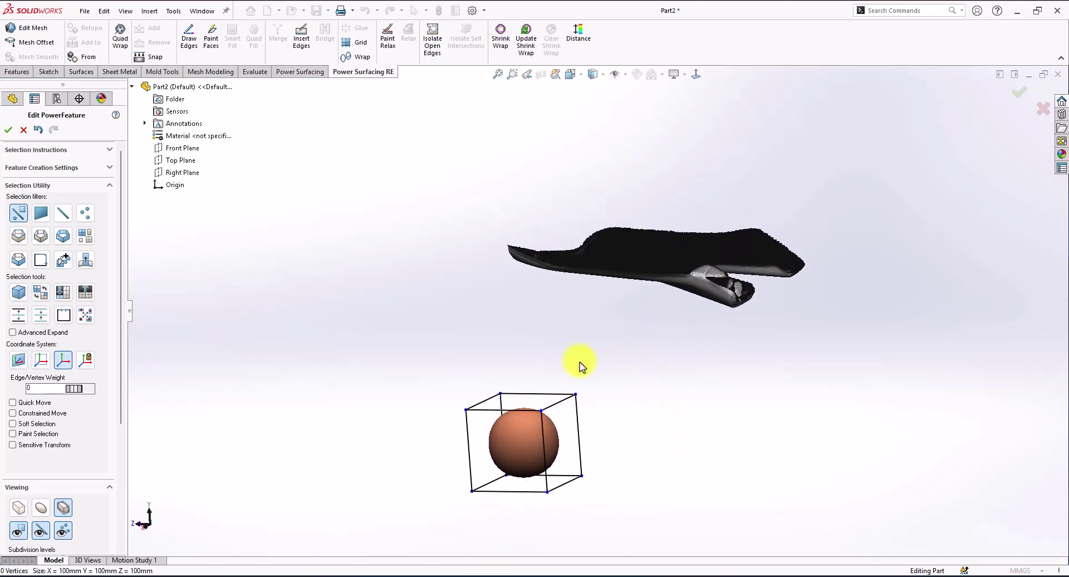
{"action": "left_click_drag", "start_coordinate": [669, 363], "coordinate": [398, 556]}
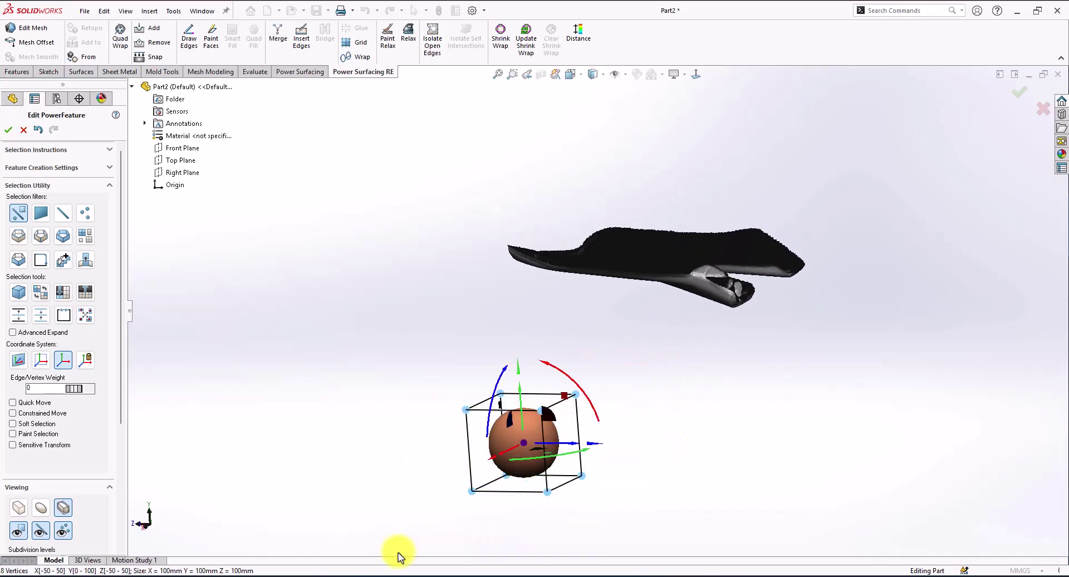
{"action": "key", "text": "Delete"}
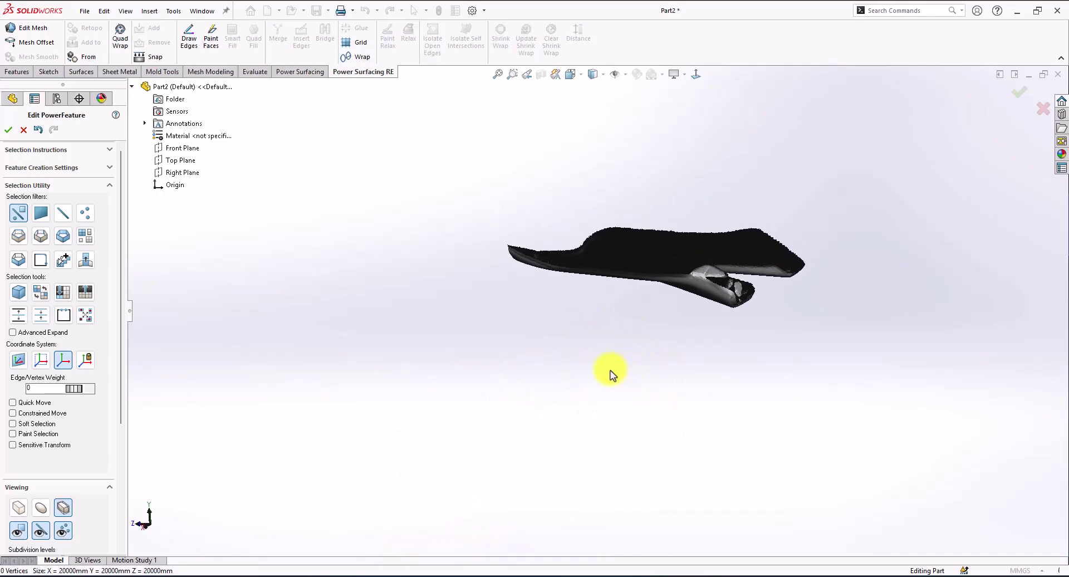
Open the imported radiator cover reference mesh for editing with Edit Mesh
{"action": "middle_click_drag", "start_coordinate": [610, 371], "coordinate": [539, 394]}
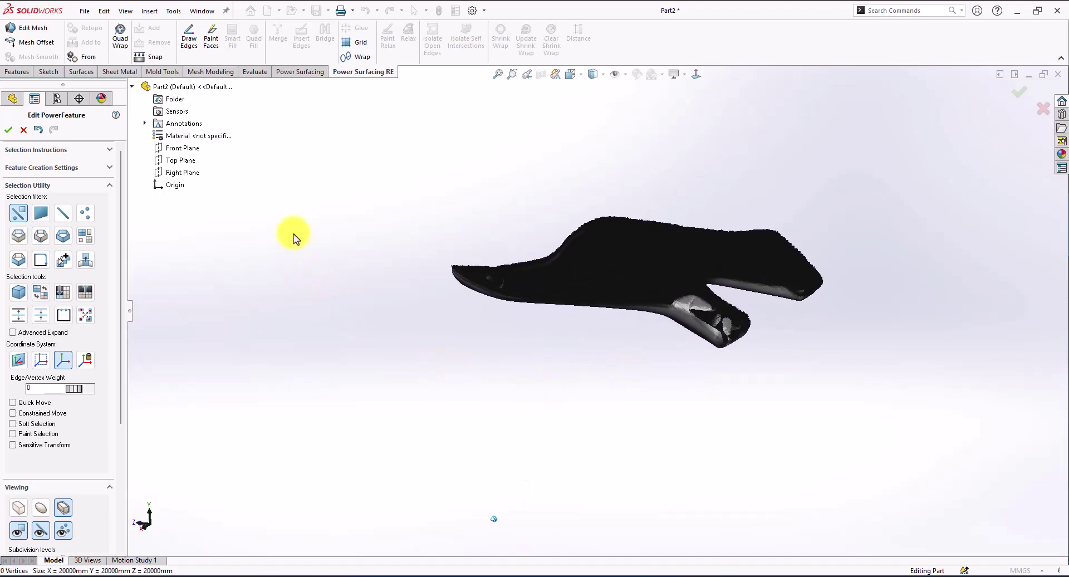
{"action": "left_click", "coordinate": [16, 32]}
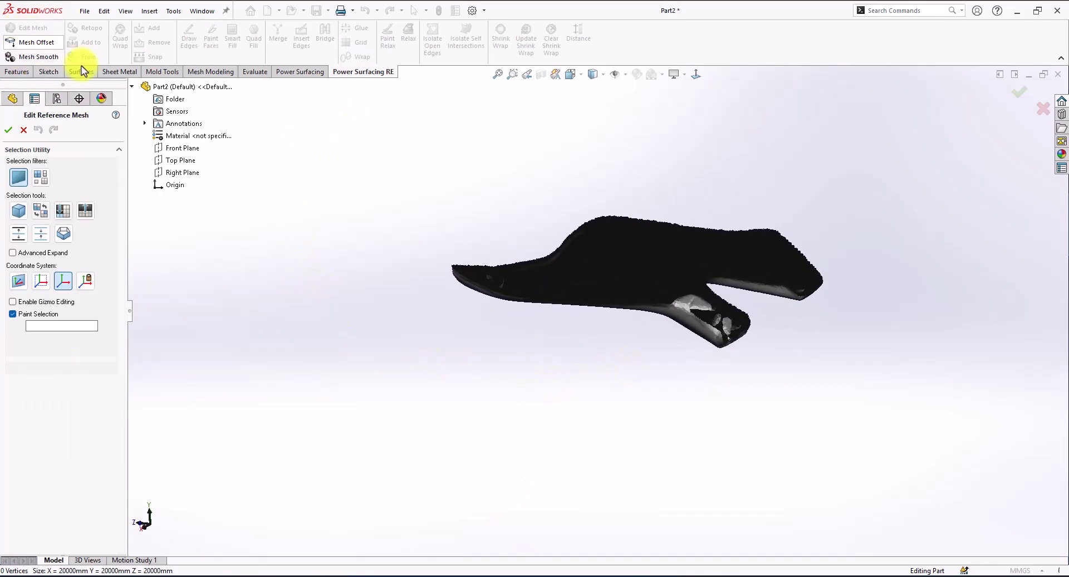
{"action": "scroll", "coordinate": [675, 280], "scroll_direction": "down", "scroll_amount": 3}
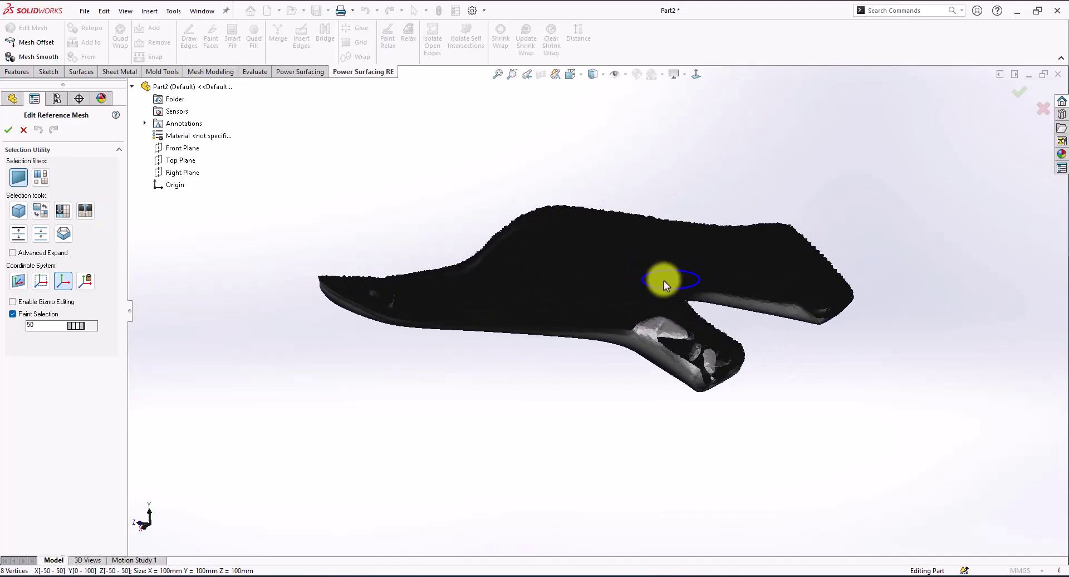
{"action": "scroll", "coordinate": [600, 336], "scroll_direction": "up", "scroll_amount": 3}
{"action": "key", "text": "Up"}
{"action": "key", "text": "Up"}
{"action": "key", "text": "Up"}
{"action": "key", "text": "Up"}
{"action": "key", "text": "Up"}
{"action": "key", "text": "Up"}
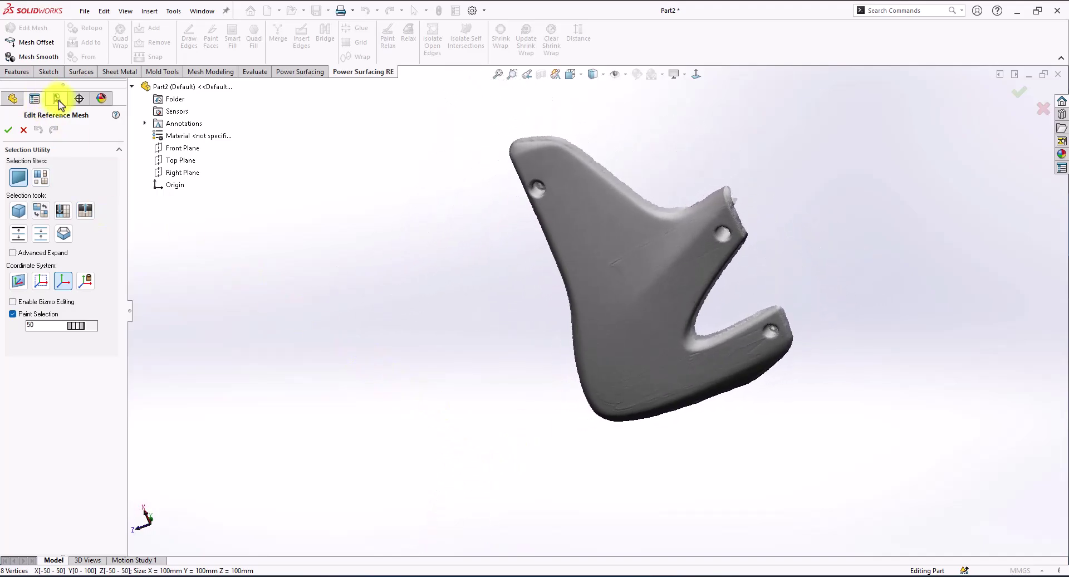
Highlight the Right Plane and compare the mesh's position and orientation with it
{"action": "left_click", "coordinate": [176, 160]}
{"action": "left_click", "coordinate": [161, 172]}
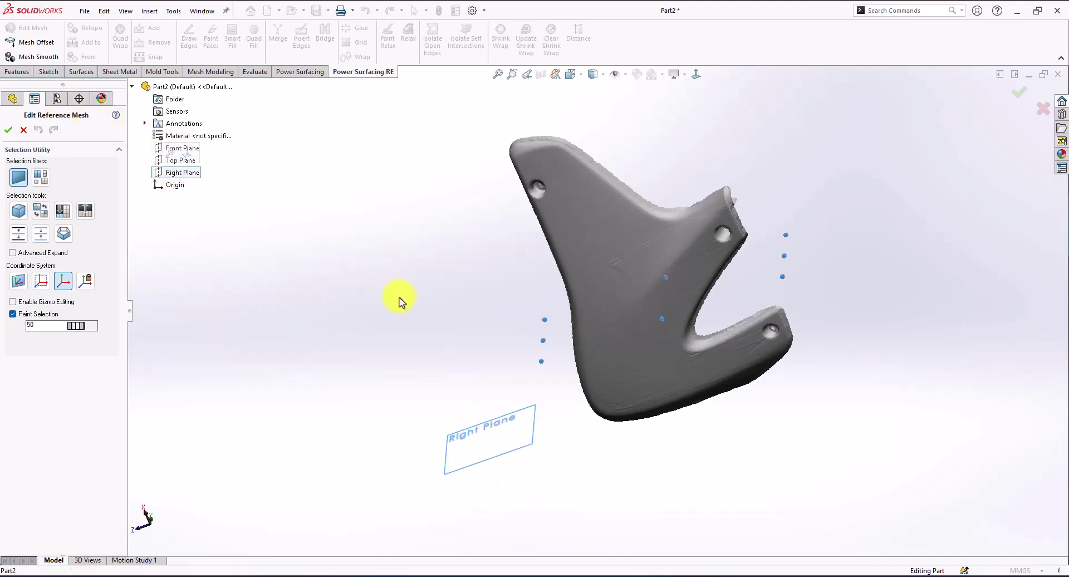
{"action": "middle_click_drag", "start_coordinate": [468, 332], "coordinate": [527, 340]}
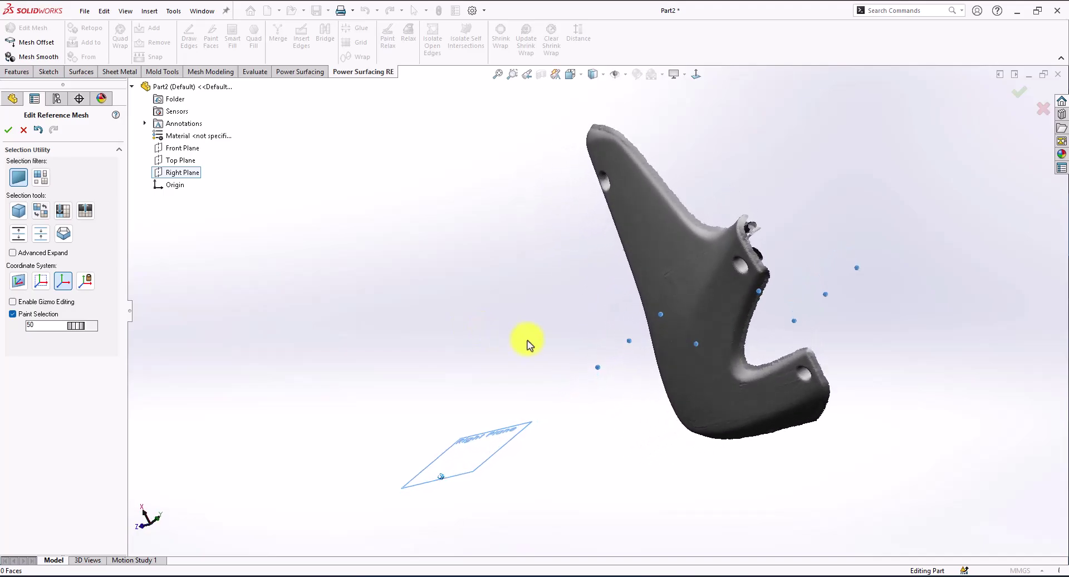
{"action": "key", "text": "Left"}
{"action": "middle_click_drag", "start_coordinate": [516, 462], "coordinate": [451, 448]}
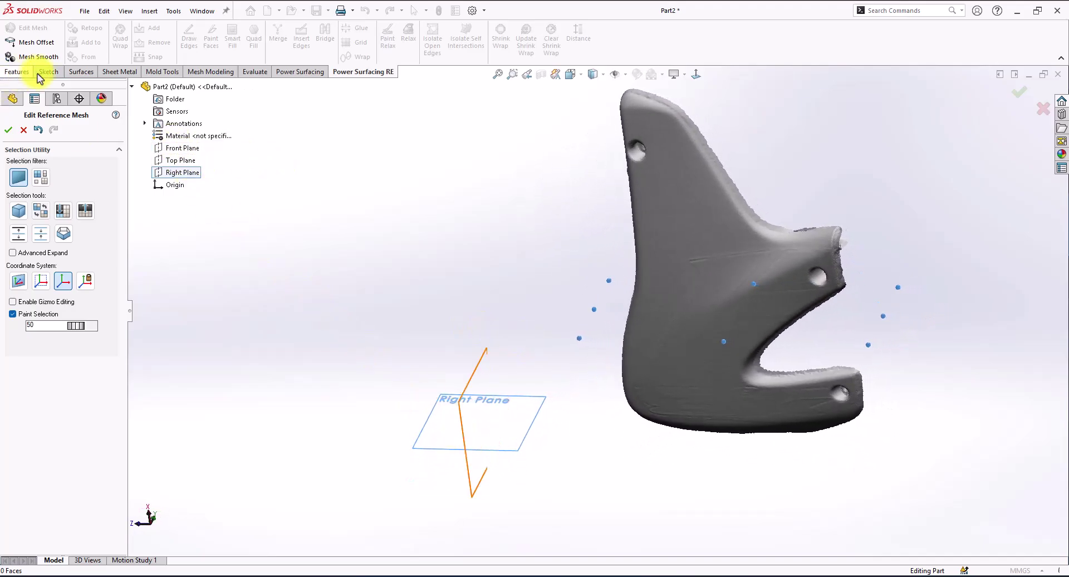
Select the entire reference mesh with the whole-mesh selection filter and Paint Selection turned off, and highlight the default planes for reference
{"action": "left_click", "coordinate": [41, 177]}
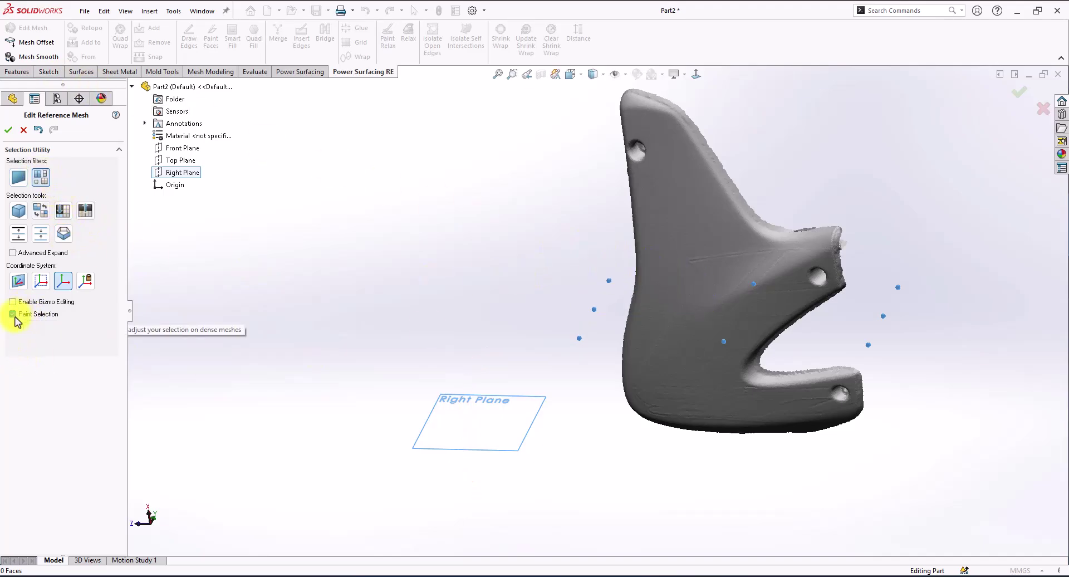
{"action": "left_click", "coordinate": [700, 272]}
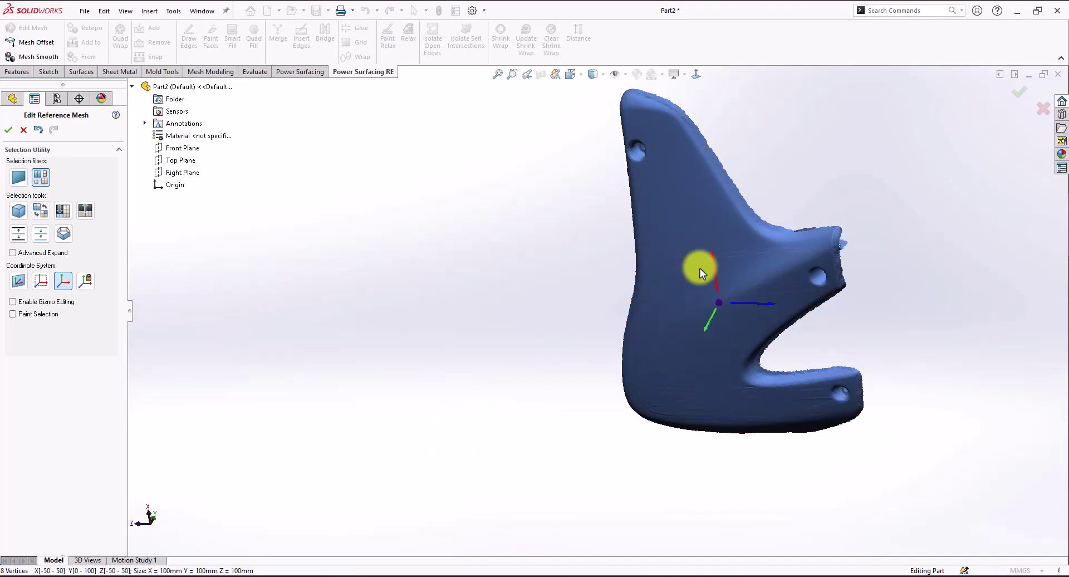
{"action": "left_click", "coordinate": [174, 148]}
{"action": "left_click", "coordinate": [182, 173], "text": "shift"}
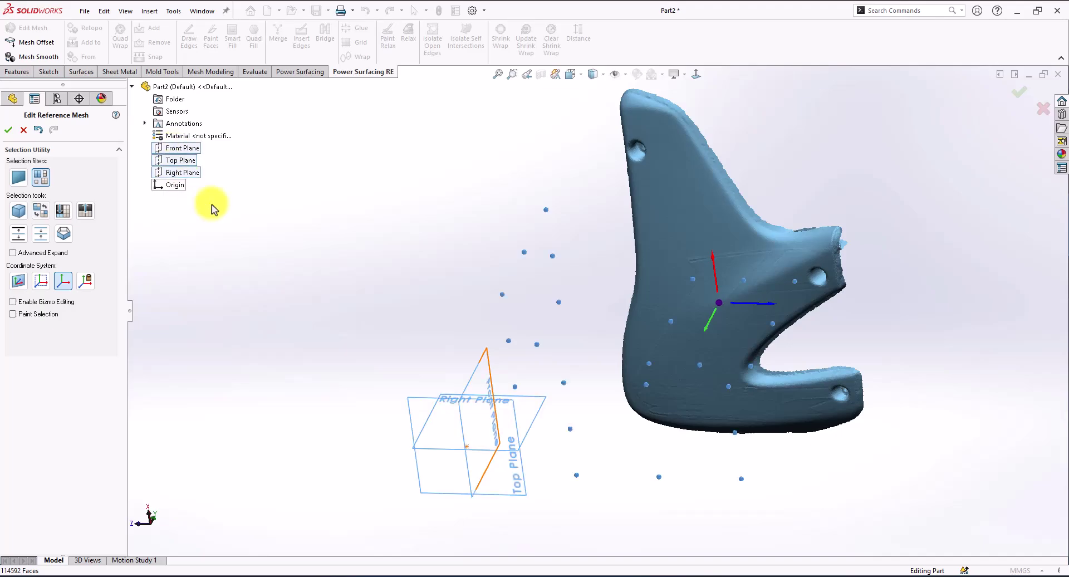
{"action": "left_click", "coordinate": [261, 256]}
Move the selected mesh so it is centred on the part origin, with the Front Plane as the selected plane
{"action": "left_click", "coordinate": [710, 246]}
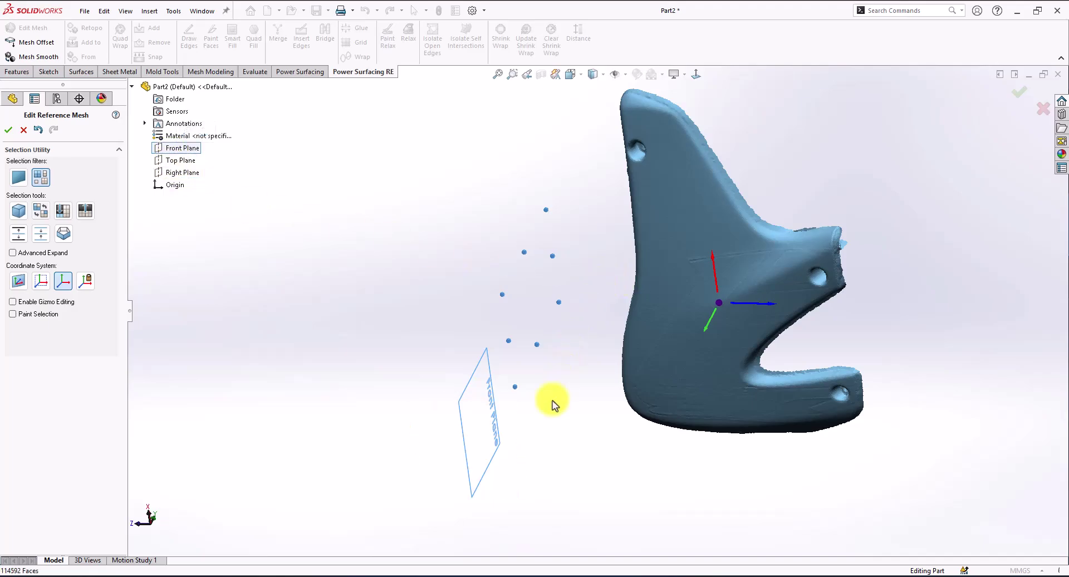
{"action": "left_click", "coordinate": [672, 396]}
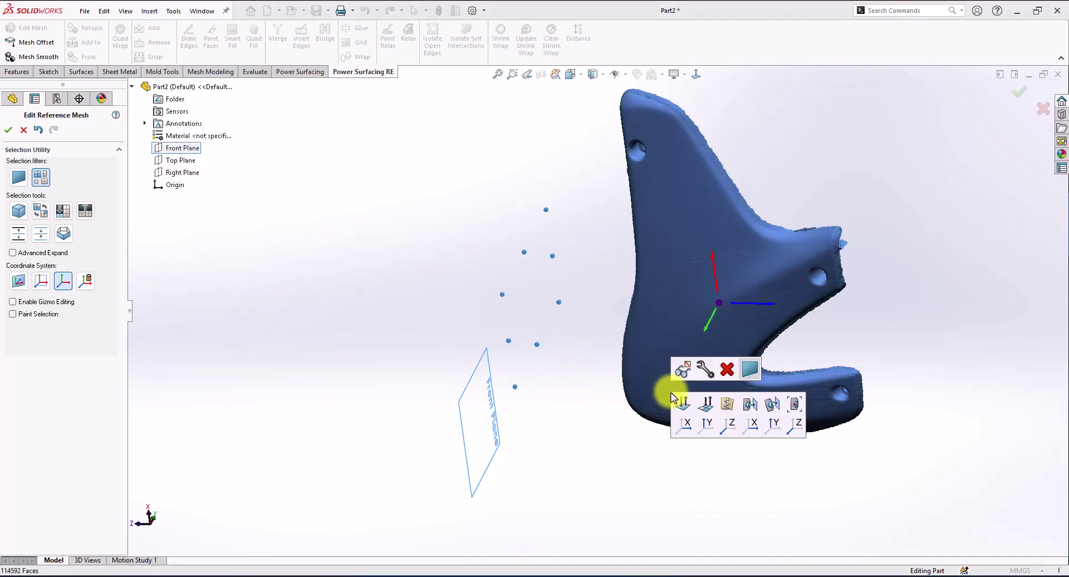
{"action": "left_click", "coordinate": [795, 405]}
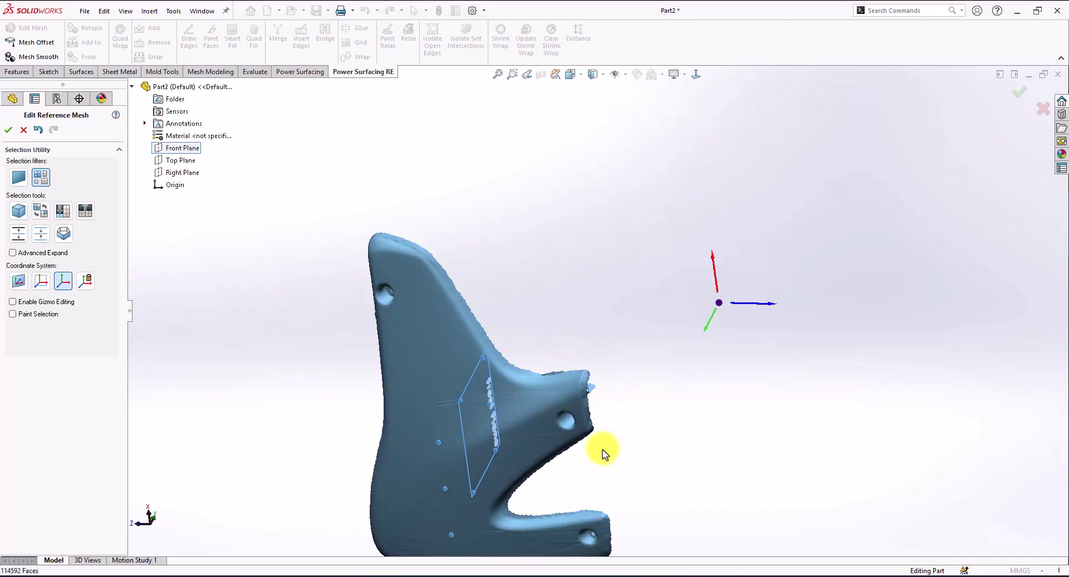
Rotate the centred mesh by its average normal relative to the Front Plane, and adjust its orientation so it lies along that plane
{"action": "left_click", "coordinate": [509, 434]}
{"action": "left_click", "coordinate": [549, 422]}
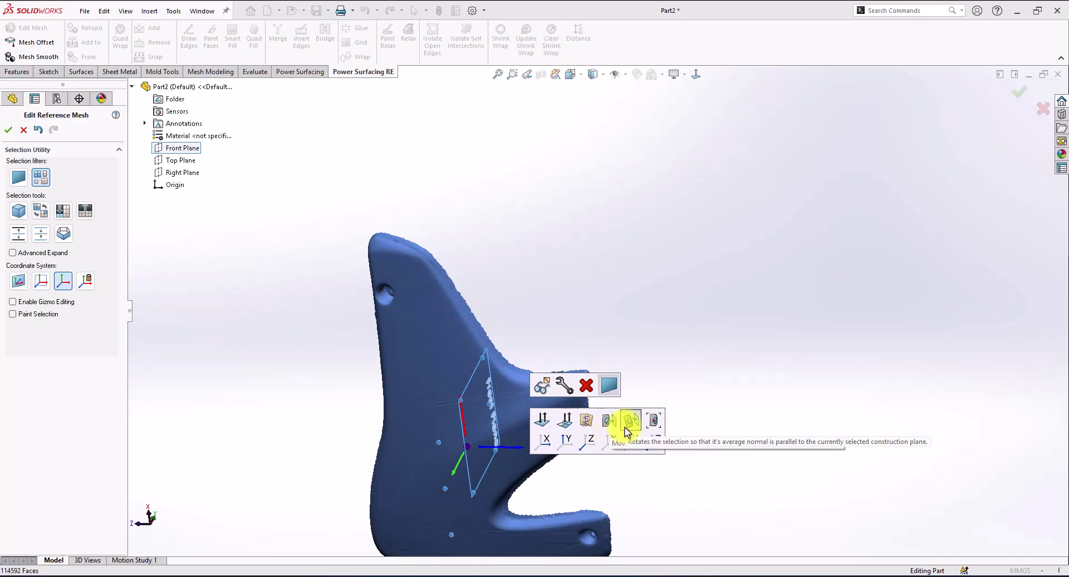
{"action": "left_click", "coordinate": [630, 424]}
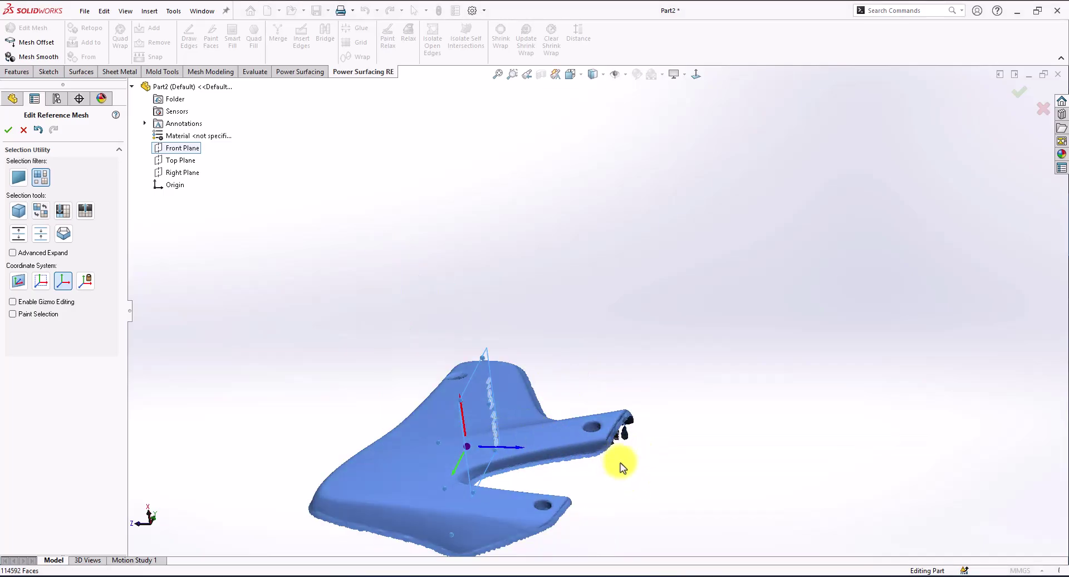
{"action": "left_click", "coordinate": [611, 452]}
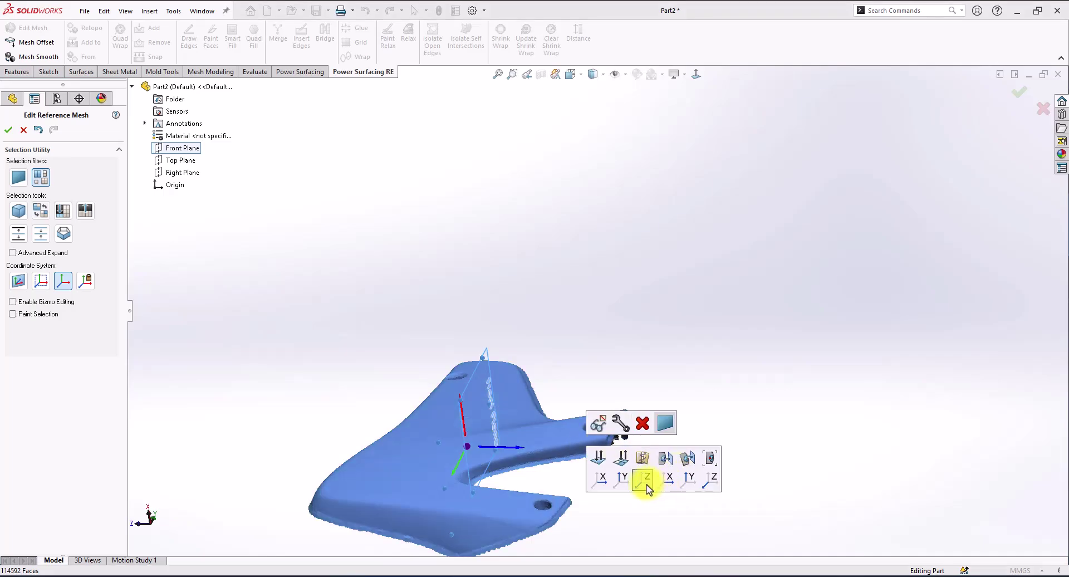
{"action": "left_click", "coordinate": [701, 485]}
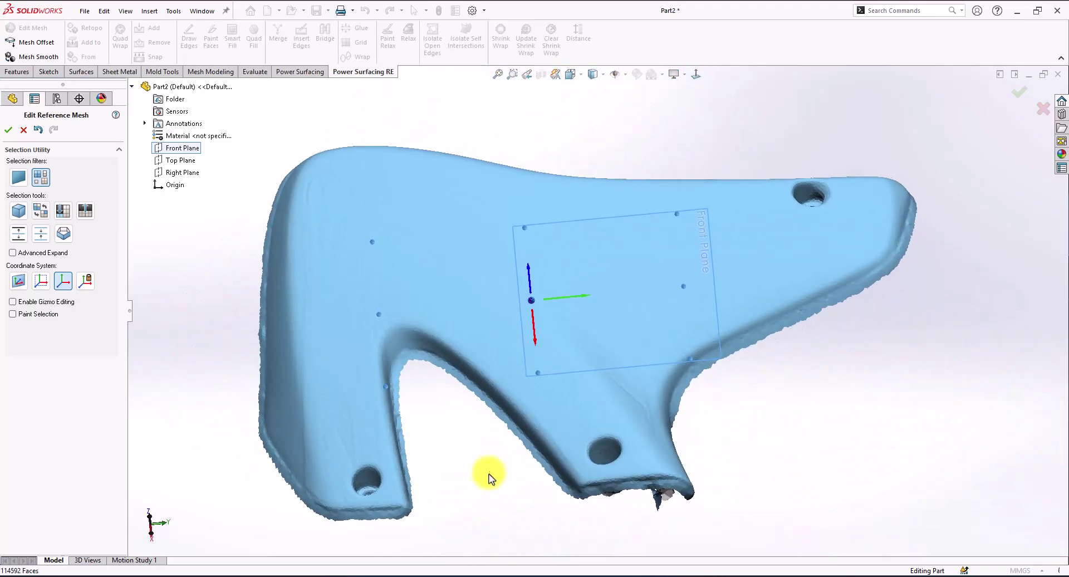
Clear the mesh selection and examine the outer surface of the scanned cover for scratches and imperfections
{"action": "left_click", "coordinate": [489, 480]}
{"action": "middle_click_drag", "start_coordinate": [470, 451], "coordinate": [555, 443]}
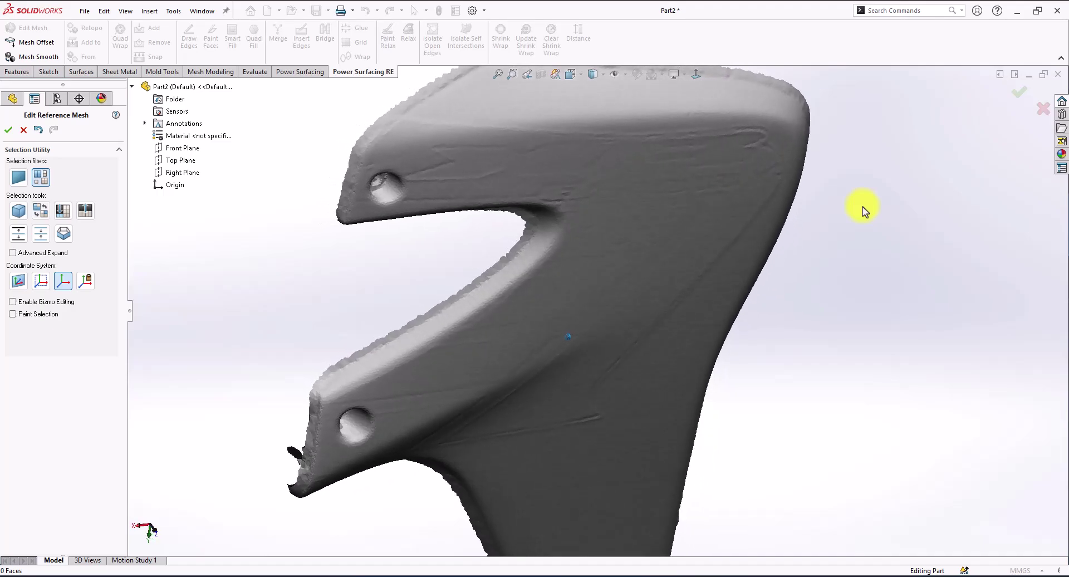
{"action": "key", "text": "ctrl+a"}
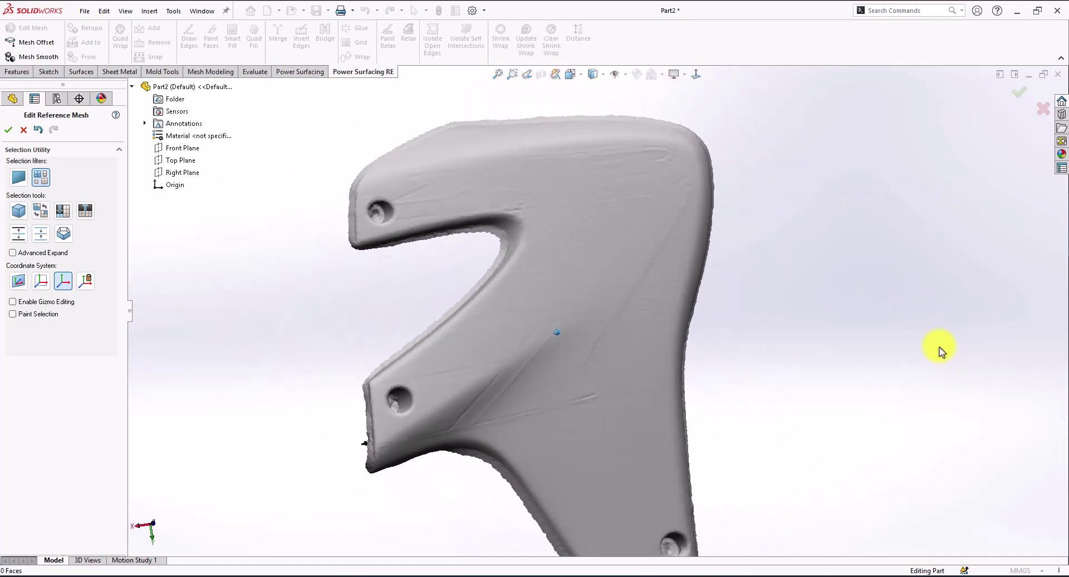
{"action": "left_click", "coordinate": [401, 427]}
{"action": "left_click", "coordinate": [824, 317]}
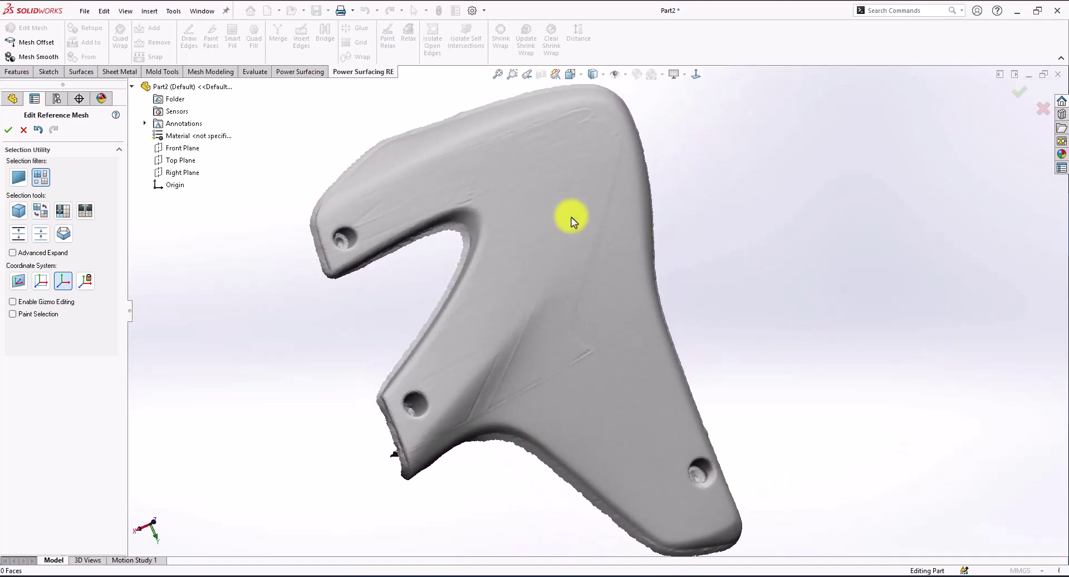
Switch to face selection with Paint Selection at size 50 and paint-select most of the cover's scratched outer surface
{"action": "left_click", "coordinate": [572, 219]}
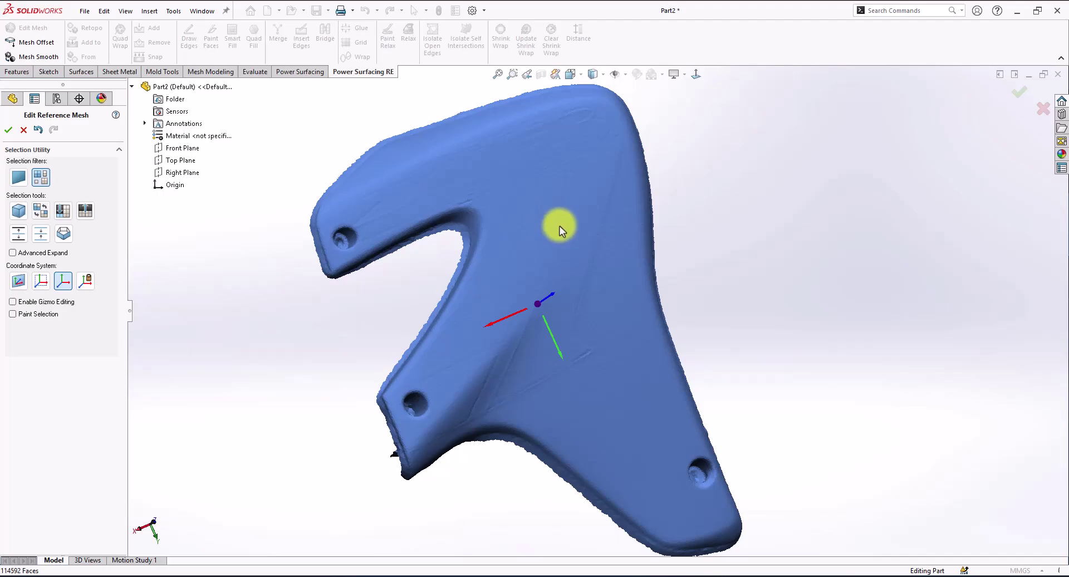
{"action": "left_click", "coordinate": [85, 212]}
{"action": "left_click", "coordinate": [169, 276]}
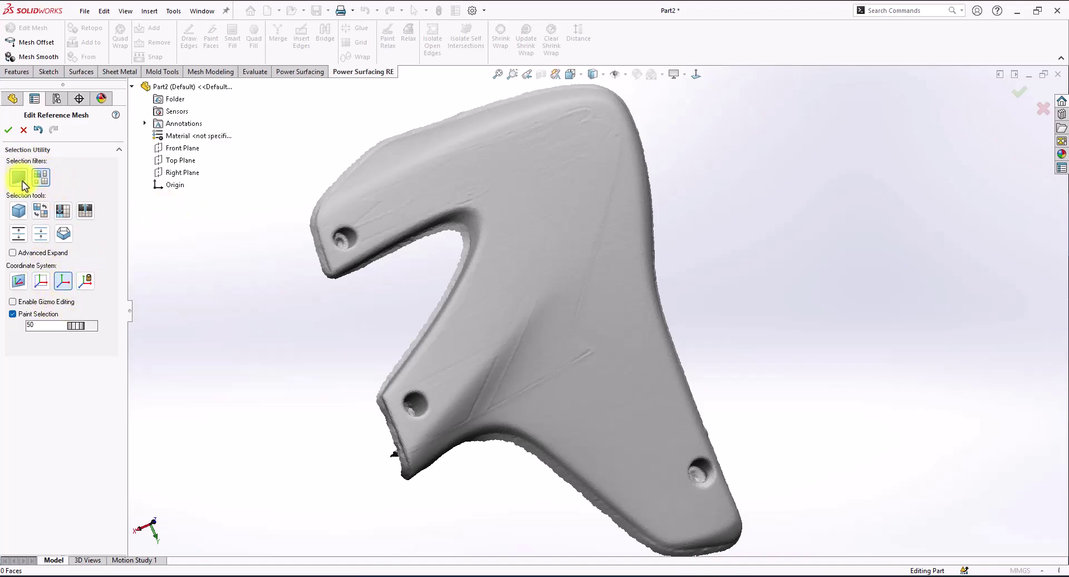
{"action": "mouse_move", "coordinate": [426, 160]}
{"action": "left_mouse_down"}
{"action": "mouse_move", "coordinate": [540, 172]}
{"action": "mouse_move", "coordinate": [590, 124]}
{"action": "mouse_move", "coordinate": [499, 143]}
{"action": "mouse_move", "coordinate": [358, 217]}
{"action": "mouse_move", "coordinate": [609, 134]}
{"action": "mouse_move", "coordinate": [497, 134]}
{"action": "mouse_move", "coordinate": [362, 195]}
{"action": "mouse_move", "coordinate": [604, 152]}
{"action": "mouse_move", "coordinate": [559, 375]}
{"action": "mouse_move", "coordinate": [513, 399]}
{"action": "mouse_move", "coordinate": [575, 229]}
{"action": "mouse_move", "coordinate": [447, 435]}
{"action": "mouse_move", "coordinate": [470, 346]}
{"action": "mouse_move", "coordinate": [407, 403]}
{"action": "mouse_move", "coordinate": [506, 316]}
{"action": "mouse_move", "coordinate": [544, 365]}
{"action": "mouse_move", "coordinate": [608, 319]}
{"action": "mouse_move", "coordinate": [625, 229]}
{"action": "mouse_move", "coordinate": [568, 377]}
{"action": "mouse_move", "coordinate": [460, 369]}
{"action": "mouse_move", "coordinate": [427, 407]}
{"action": "mouse_move", "coordinate": [429, 437]}
{"action": "mouse_move", "coordinate": [590, 322]}
{"action": "mouse_move", "coordinate": [487, 401]}
{"action": "mouse_move", "coordinate": [554, 428]}
{"action": "mouse_move", "coordinate": [652, 239]}
{"action": "left_mouse_up"}
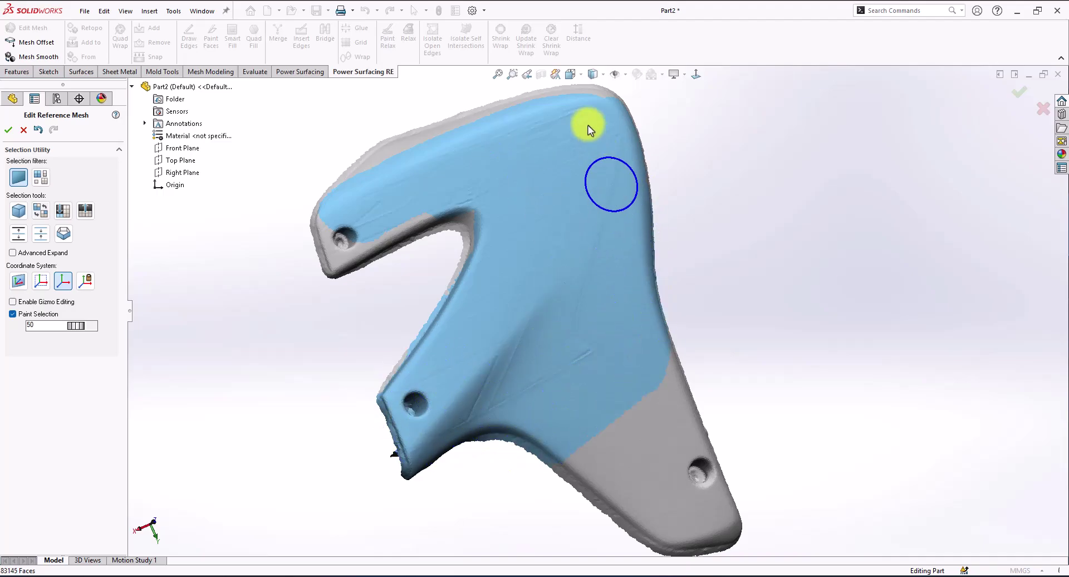
{"action": "left_click_drag", "start_coordinate": [590, 130], "coordinate": [381, 179]}
{"action": "mouse_move", "coordinate": [308, 285]}
{"action": "left_mouse_down"}
{"action": "mouse_move", "coordinate": [417, 215]}
{"action": "mouse_move", "coordinate": [504, 227]}
{"action": "left_mouse_up"}
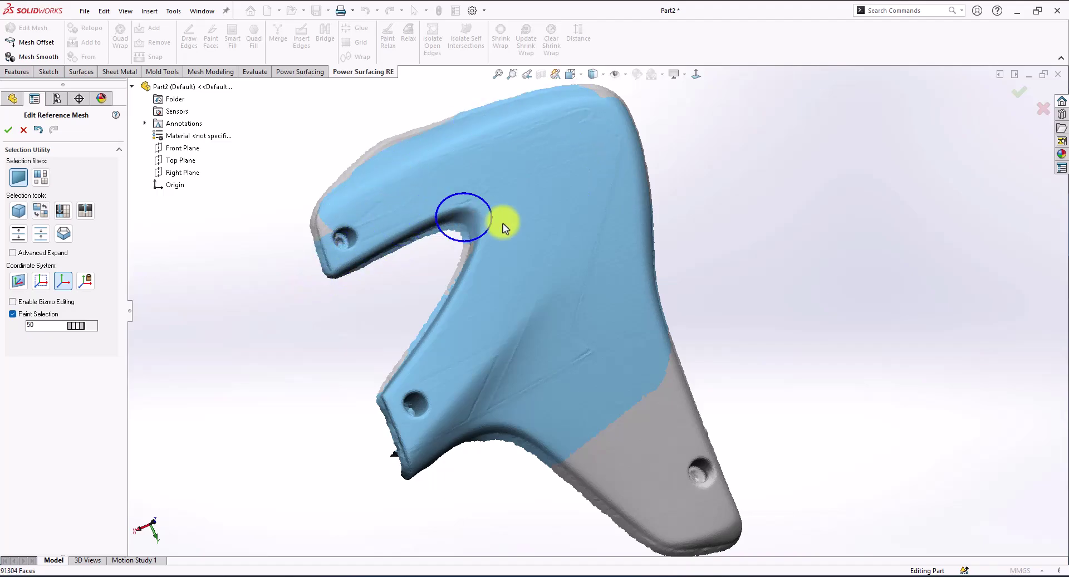
Extend the painted selection around the cover's upper rounded corner and open the selected region for mesh face editing
{"action": "middle_click_drag", "start_coordinate": [511, 265], "coordinate": [690, 282]}
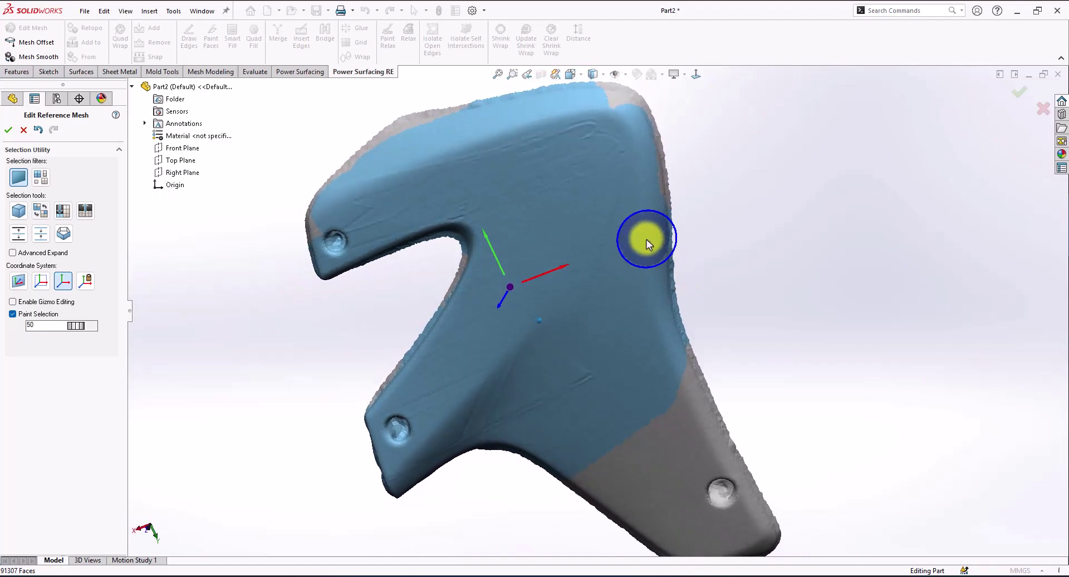
{"action": "mouse_move", "coordinate": [629, 206]}
{"action": "left_mouse_down"}
{"action": "mouse_move", "coordinate": [633, 124]}
{"action": "mouse_move", "coordinate": [456, 203]}
{"action": "mouse_move", "coordinate": [540, 209]}
{"action": "left_mouse_up"}
{"action": "right_click", "coordinate": [556, 202]}
{"action": "left_click", "coordinate": [587, 186]}
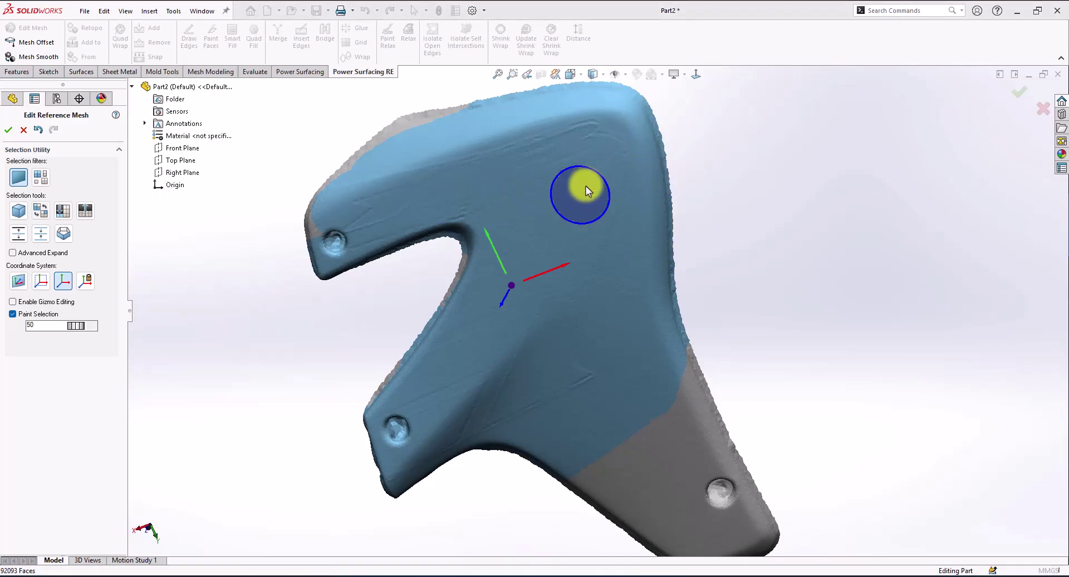
{"action": "left_click", "coordinate": [811, 290]}
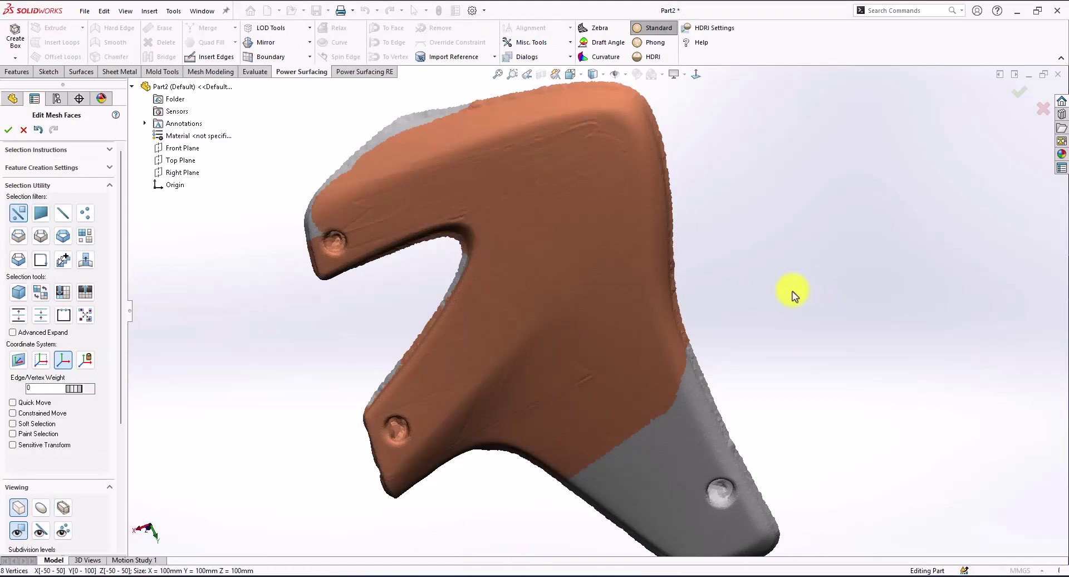
{"action": "middle_click_drag", "start_coordinate": [793, 296], "coordinate": [790, 291]}
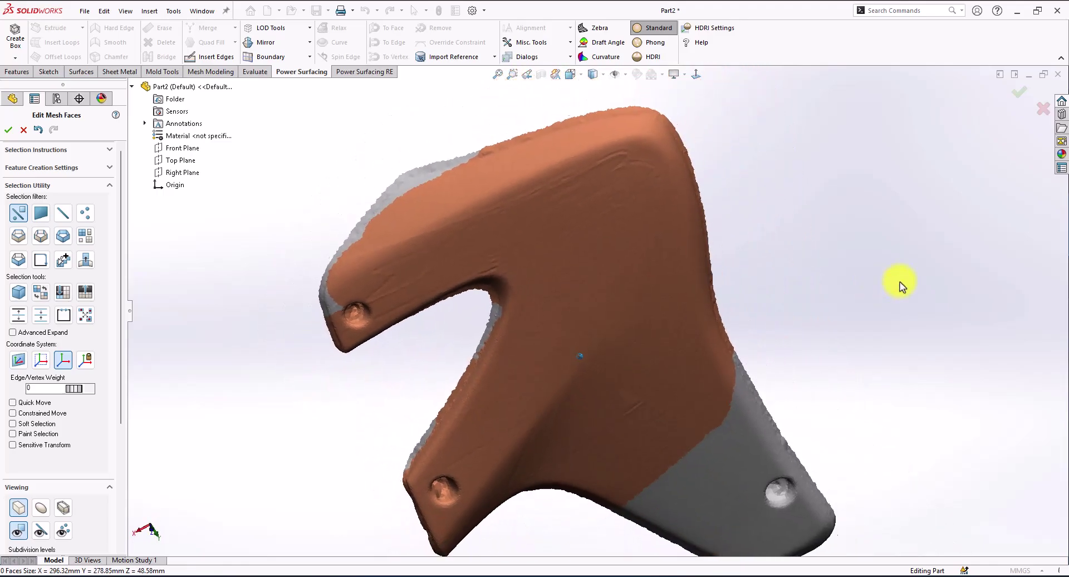
Change the material color in the HDRI settings to light pink
{"action": "left_click", "coordinate": [714, 31]}
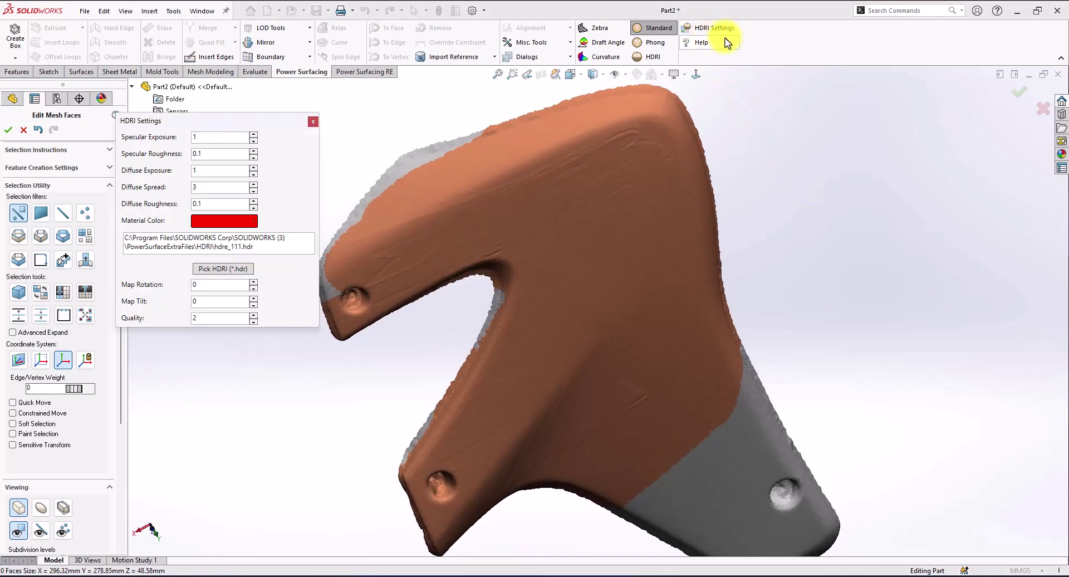
{"action": "left_click", "coordinate": [220, 223]}
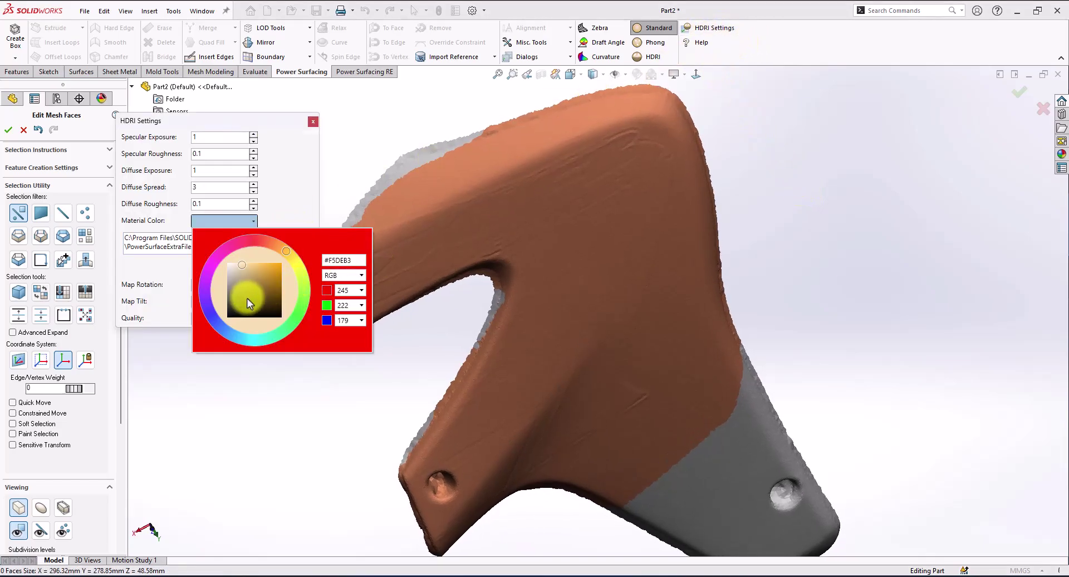
{"action": "mouse_move", "coordinate": [248, 303]}
{"action": "left_mouse_down"}
{"action": "mouse_move", "coordinate": [270, 247]}
{"action": "mouse_move", "coordinate": [212, 258]}
{"action": "mouse_move", "coordinate": [294, 255]}
{"action": "mouse_move", "coordinate": [298, 341]}
{"action": "mouse_move", "coordinate": [174, 375]}
{"action": "mouse_move", "coordinate": [306, 387]}
{"action": "mouse_move", "coordinate": [281, 228]}
{"action": "mouse_move", "coordinate": [227, 191]}
{"action": "mouse_move", "coordinate": [312, 182]}
{"action": "mouse_move", "coordinate": [370, 232]}
{"action": "mouse_move", "coordinate": [388, 289]}
{"action": "mouse_move", "coordinate": [366, 347]}
{"action": "mouse_move", "coordinate": [420, 224]}
{"action": "mouse_move", "coordinate": [345, 190]}
{"action": "mouse_move", "coordinate": [241, 240]}
{"action": "mouse_move", "coordinate": [243, 223]}
{"action": "mouse_move", "coordinate": [272, 207]}
{"action": "left_mouse_up"}
{"action": "mouse_move", "coordinate": [277, 279]}
{"action": "left_mouse_down"}
{"action": "mouse_move", "coordinate": [238, 242]}
{"action": "mouse_move", "coordinate": [248, 238]}
{"action": "mouse_move", "coordinate": [255, 261]}
{"action": "left_mouse_up"}
{"action": "left_click", "coordinate": [315, 382]}
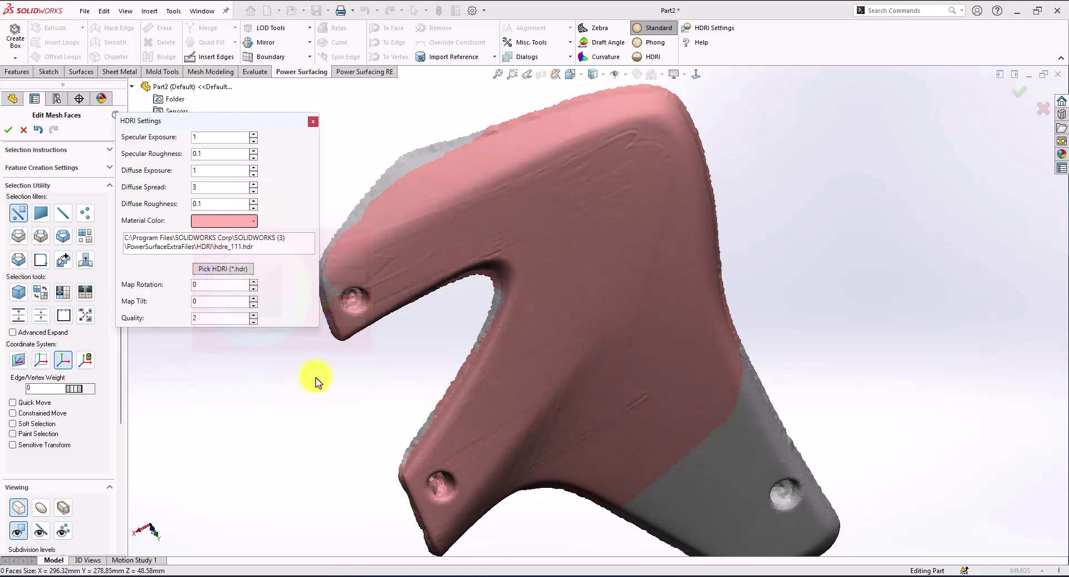
{"action": "left_click", "coordinate": [313, 122]}
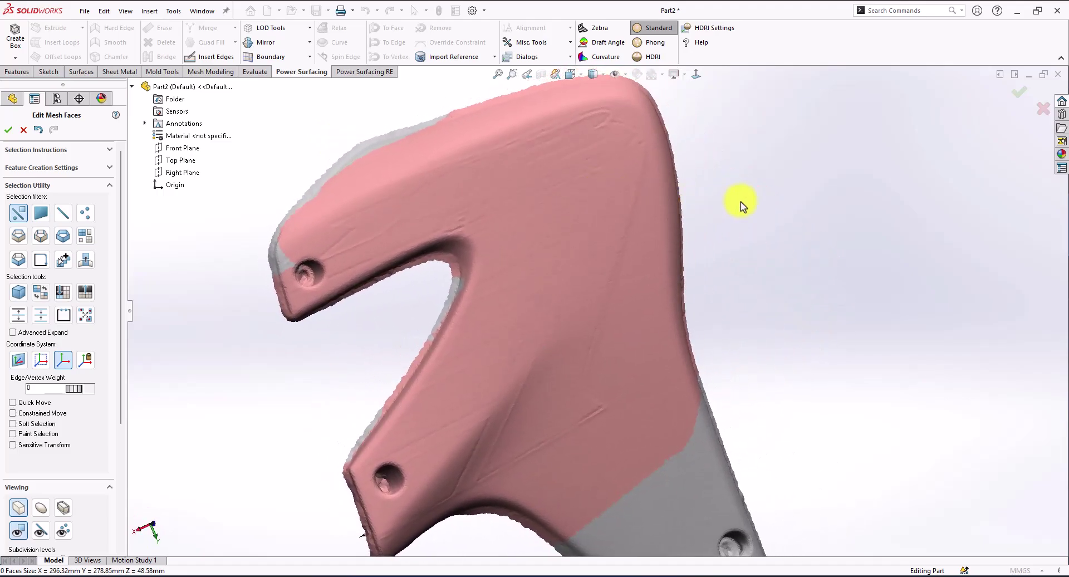
Try Paint Relax with size 75 and strength 0.7 on the scratches near the cover's upper corner
{"action": "left_click", "coordinate": [543, 47]}
{"action": "left_click", "coordinate": [530, 39]}
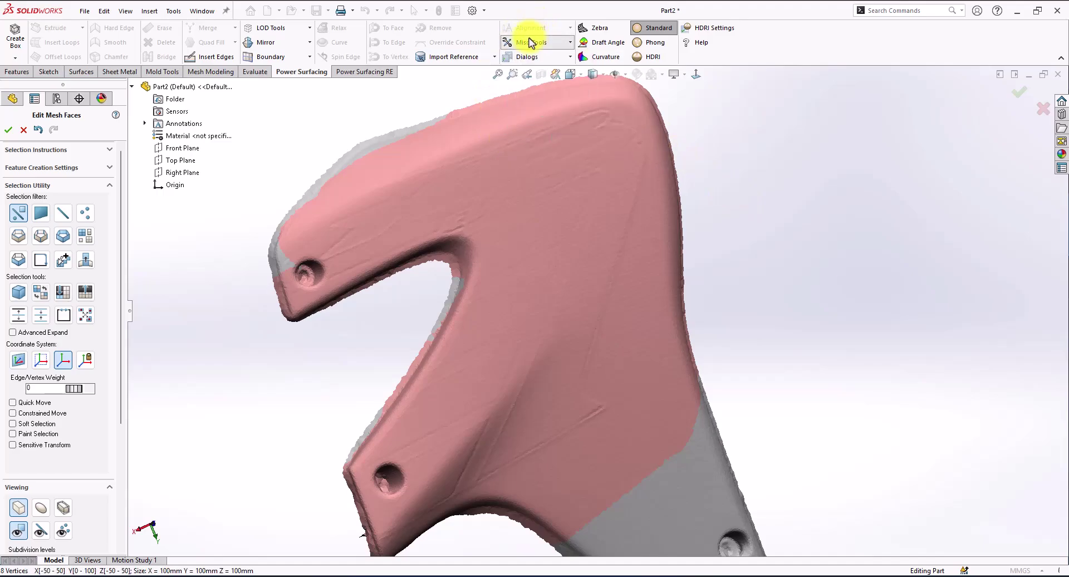
{"action": "left_click", "coordinate": [531, 42]}
{"action": "left_click", "coordinate": [546, 119]}
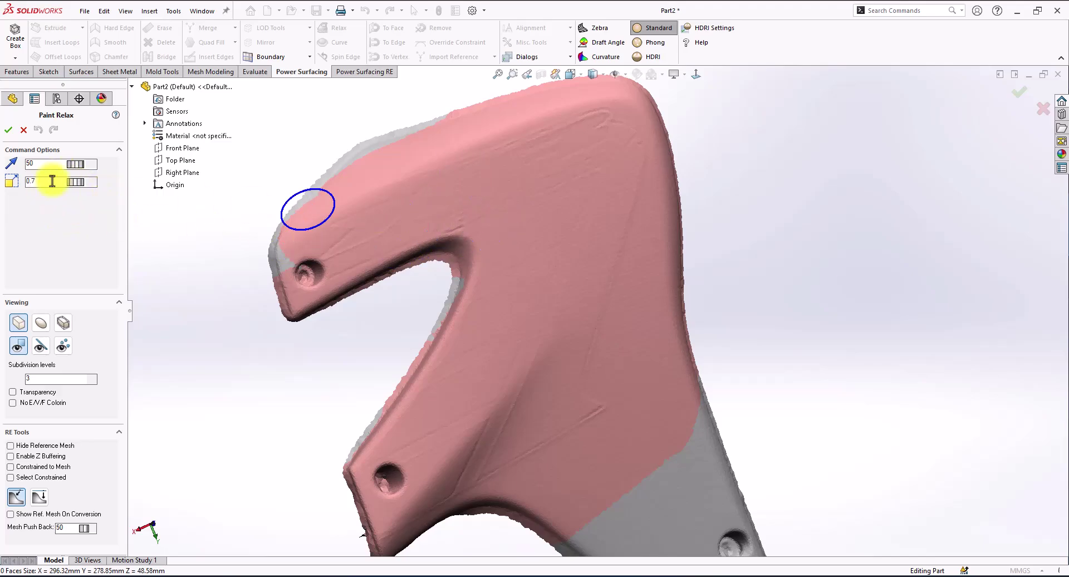
{"action": "left_click_drag", "start_coordinate": [78, 163], "coordinate": [107, 179]}
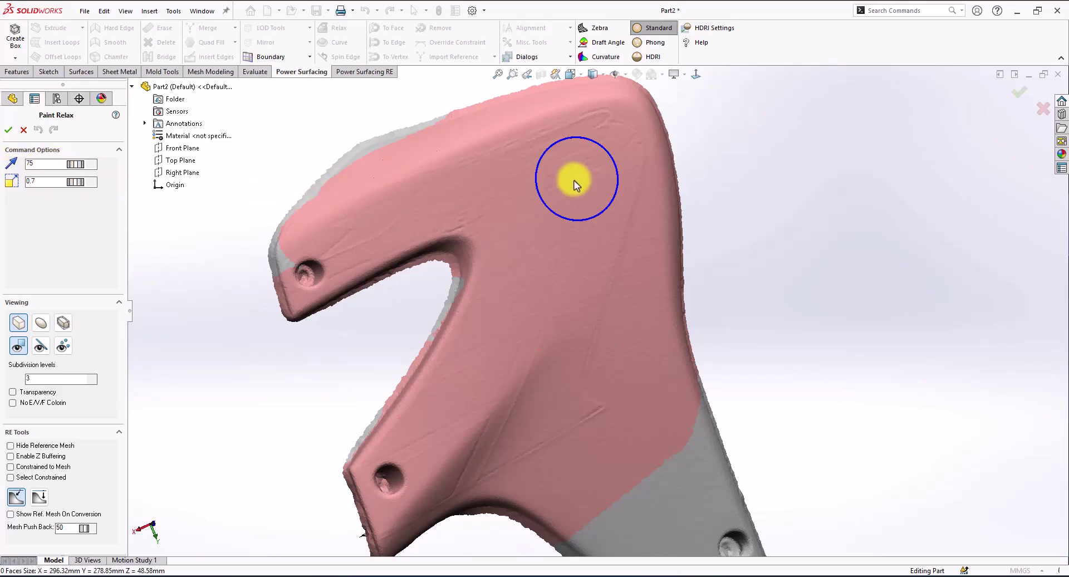
{"action": "mouse_move", "coordinate": [585, 176]}
{"action": "left_mouse_down"}
{"action": "mouse_move", "coordinate": [576, 151]}
{"action": "mouse_move", "coordinate": [511, 153]}
{"action": "mouse_move", "coordinate": [600, 112]}
{"action": "mouse_move", "coordinate": [439, 245]}
{"action": "mouse_move", "coordinate": [467, 165]}
{"action": "left_mouse_up"}
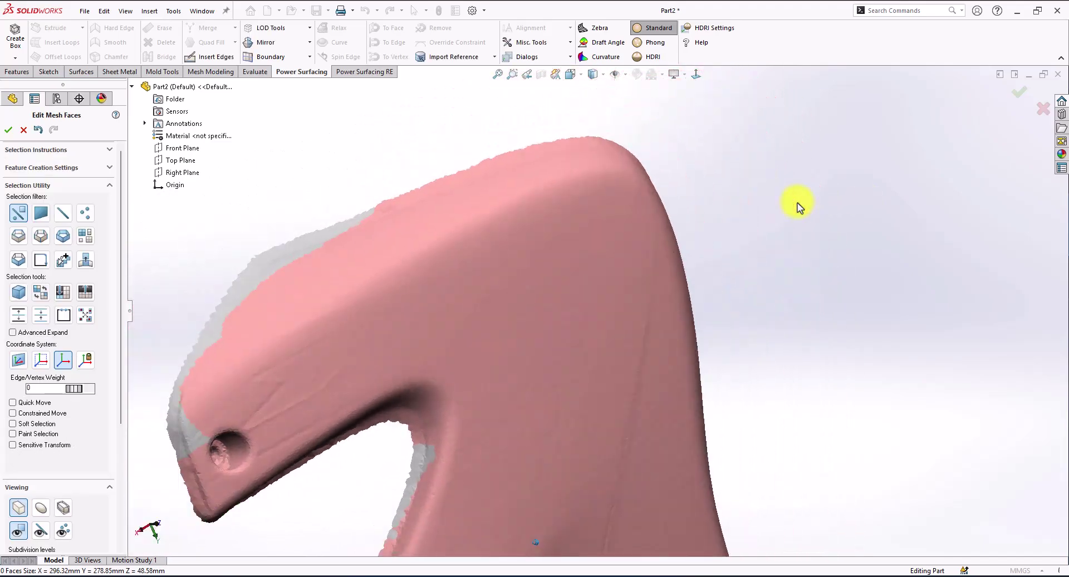
{"action": "scroll", "coordinate": [797, 206], "scroll_direction": "down", "scroll_amount": 5}
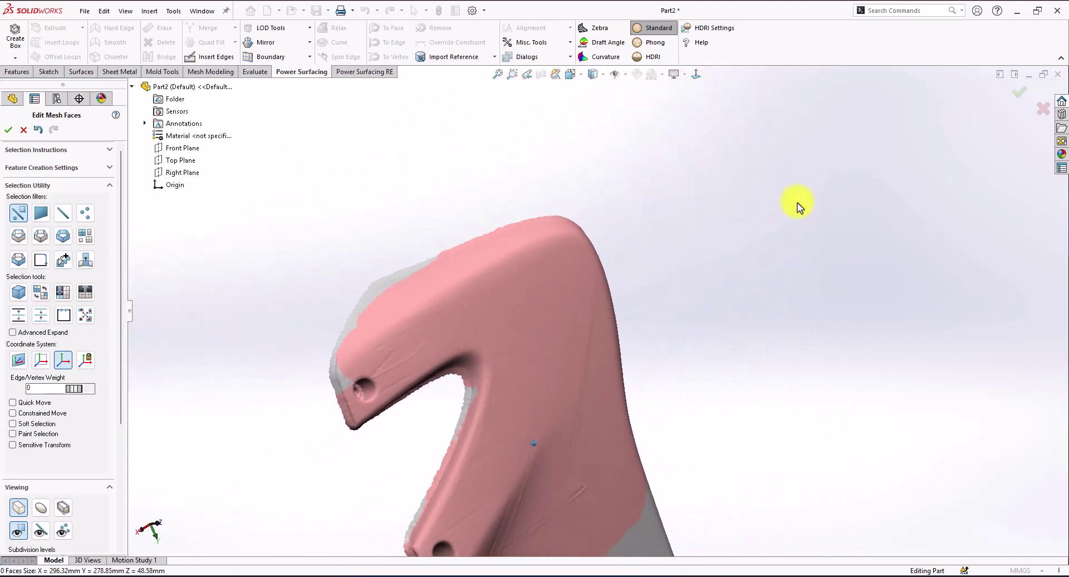
{"action": "scroll", "coordinate": [798, 205], "scroll_direction": "up", "scroll_amount": 4}
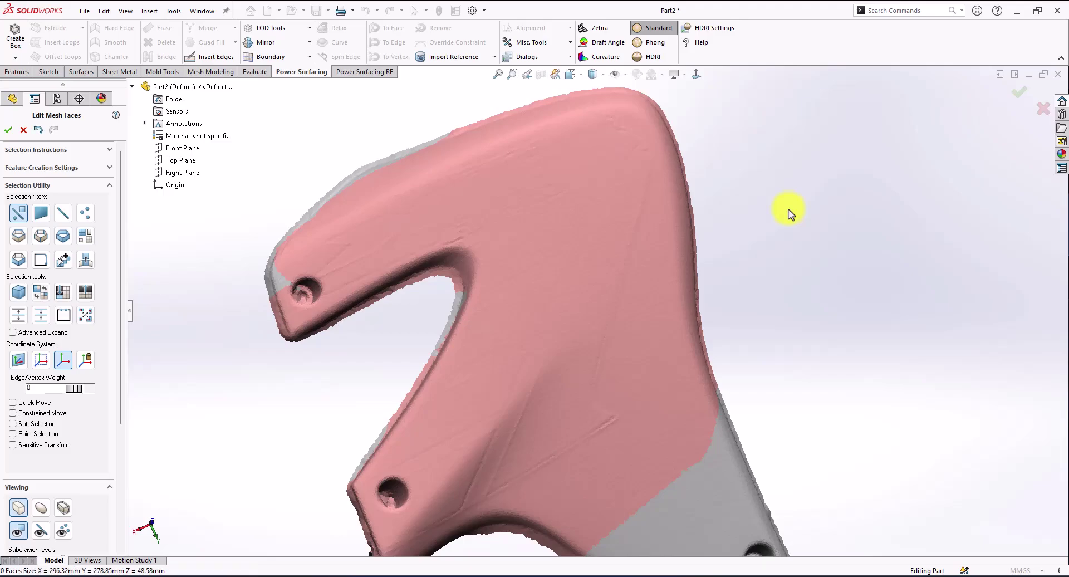
{"action": "middle_click_drag", "start_coordinate": [789, 213], "coordinate": [326, 111]}
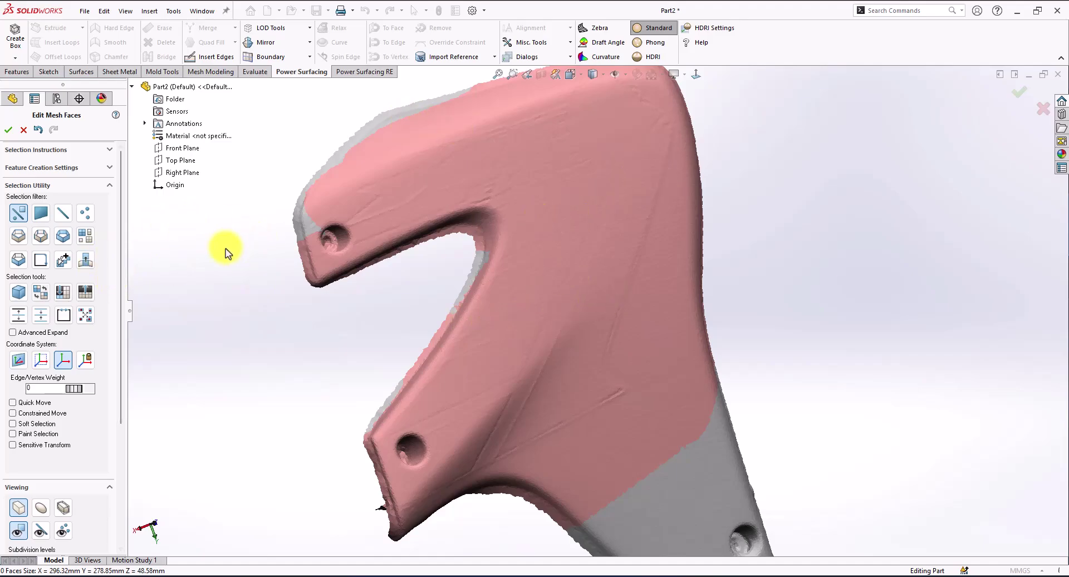
Select the whole editable patch, smooth it with a strongly increased Relax value by vertex edge perimeter, and apply it to the reference mesh
{"action": "middle_click_drag", "start_coordinate": [341, 330], "coordinate": [345, 349]}
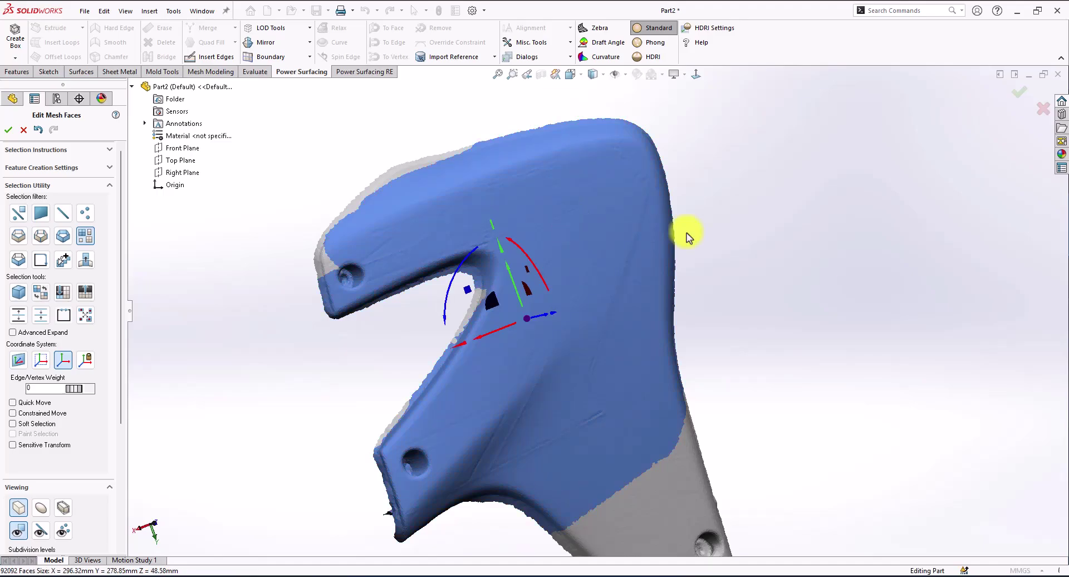
{"action": "scroll", "coordinate": [767, 222], "scroll_direction": "down", "scroll_amount": 2}
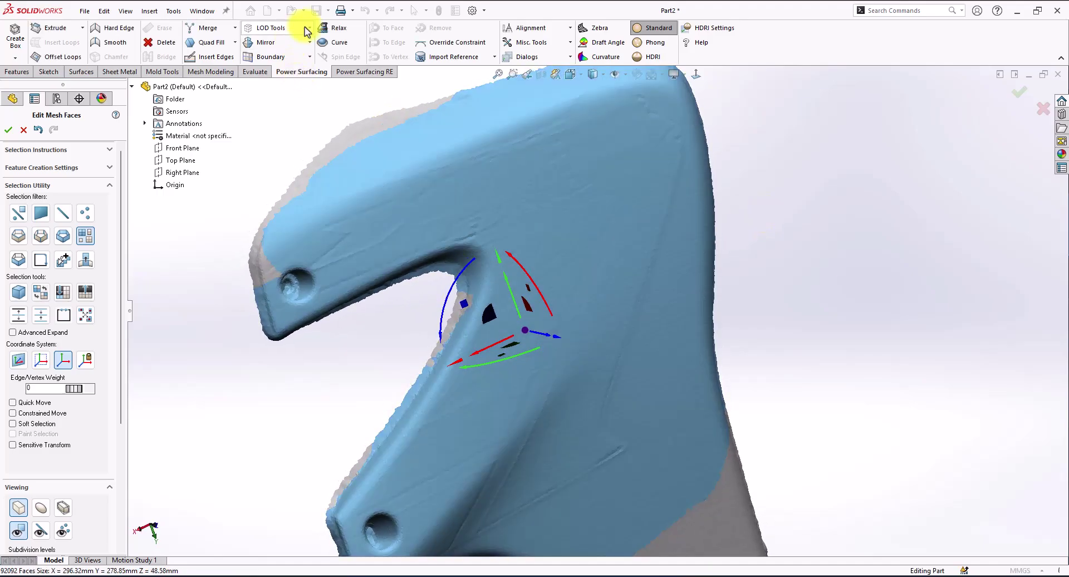
{"action": "left_click", "coordinate": [336, 28]}
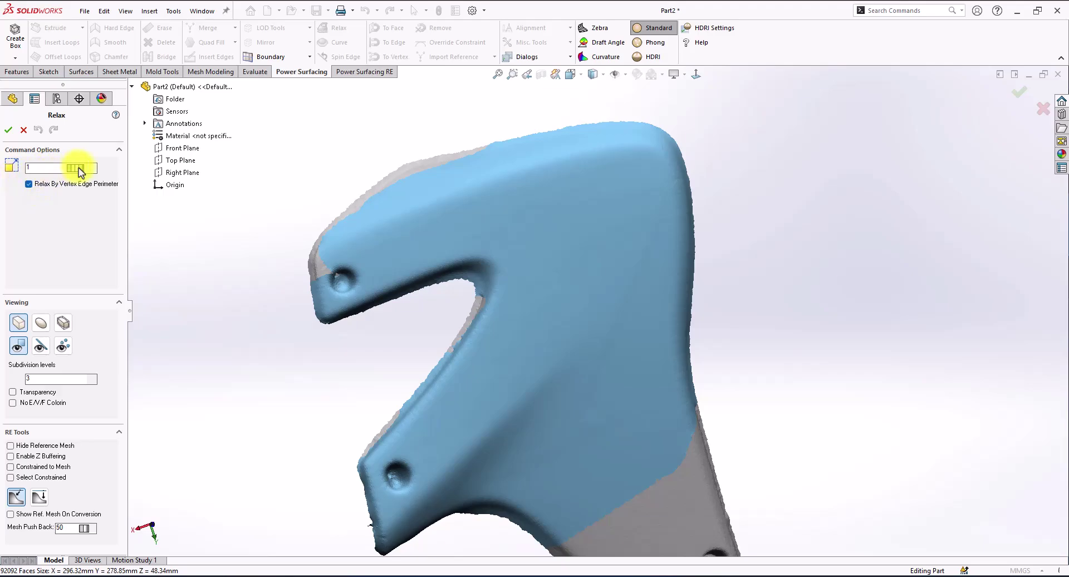
{"action": "left_click_drag", "start_coordinate": [81, 171], "coordinate": [99, 179]}
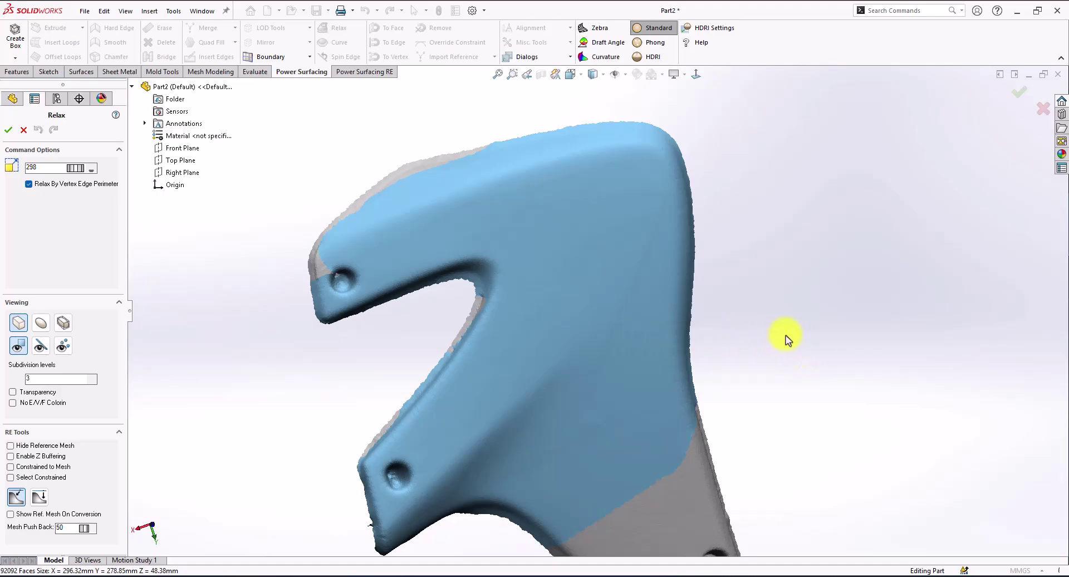
{"action": "key", "text": "Return"}
{"action": "left_click", "coordinate": [858, 383]}
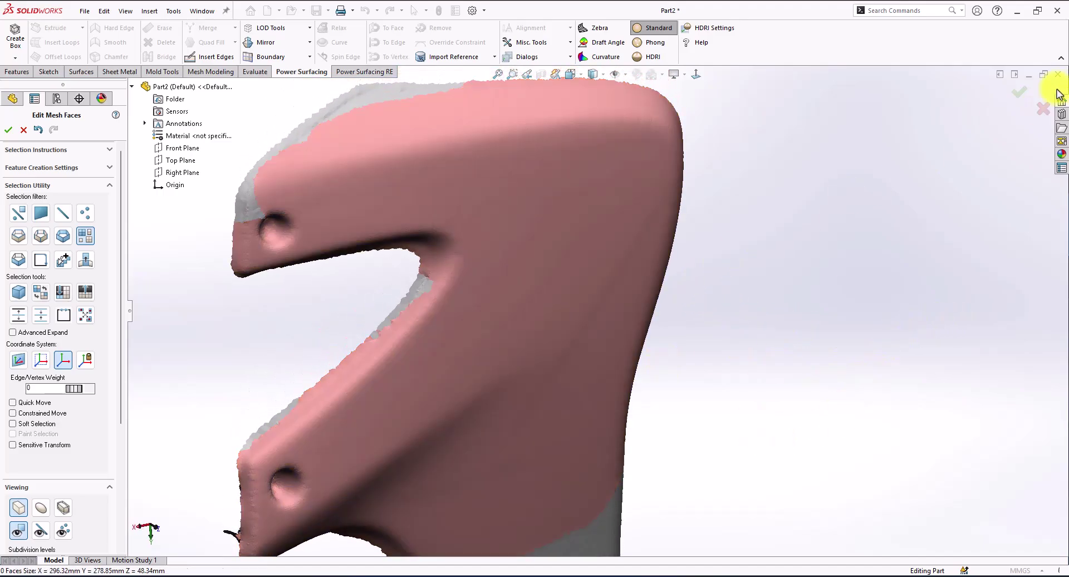
{"action": "left_click", "coordinate": [1019, 92]}
Paint-select the outer surface from the upper corner down towards the narrow end and open that region for mesh face editing
{"action": "left_click", "coordinate": [847, 306]}
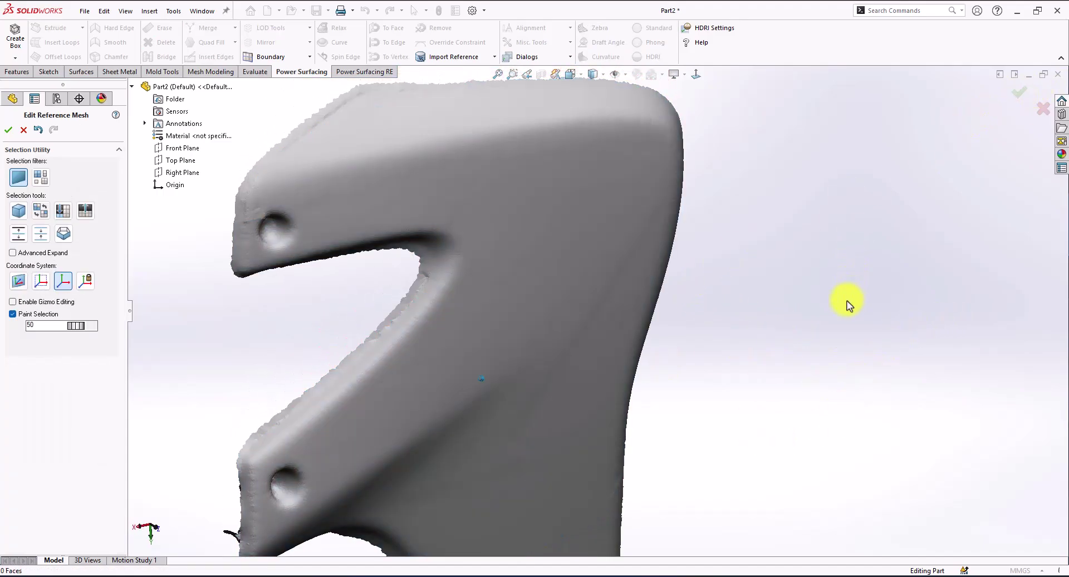
{"action": "mouse_move", "coordinate": [498, 401]}
{"action": "left_mouse_down"}
{"action": "mouse_move", "coordinate": [583, 290]}
{"action": "mouse_move", "coordinate": [592, 256]}
{"action": "mouse_move", "coordinate": [445, 498]}
{"action": "mouse_move", "coordinate": [479, 456]}
{"action": "mouse_move", "coordinate": [511, 375]}
{"action": "mouse_move", "coordinate": [583, 284]}
{"action": "mouse_move", "coordinate": [635, 268]}
{"action": "mouse_move", "coordinate": [506, 470]}
{"action": "mouse_move", "coordinate": [603, 413]}
{"action": "left_mouse_up"}
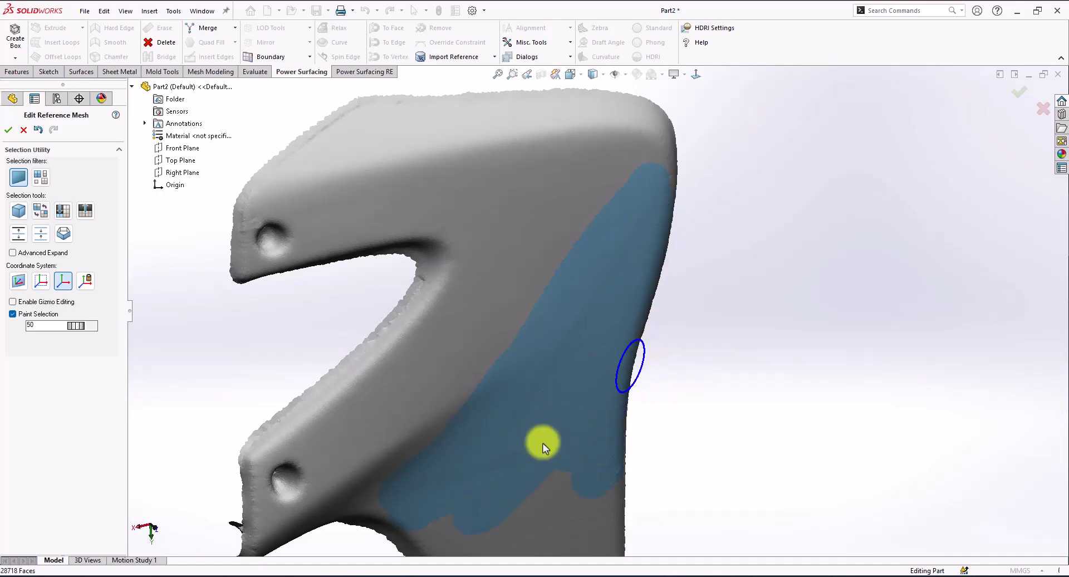
{"action": "mouse_move", "coordinate": [543, 446]}
{"action": "left_mouse_down"}
{"action": "mouse_move", "coordinate": [532, 513]}
{"action": "mouse_move", "coordinate": [606, 477]}
{"action": "mouse_move", "coordinate": [625, 306]}
{"action": "mouse_move", "coordinate": [605, 308]}
{"action": "left_mouse_up"}
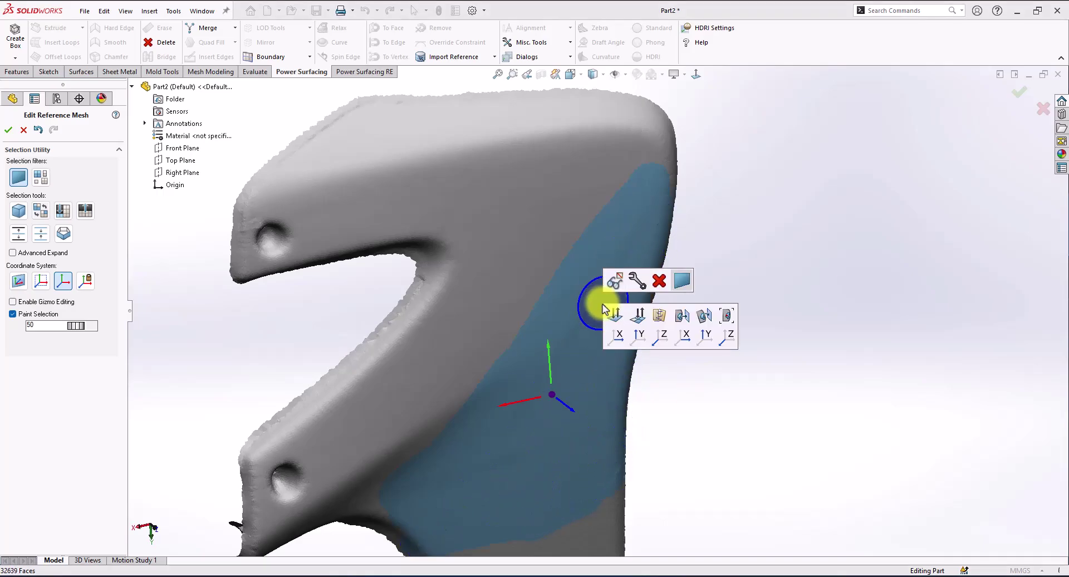
{"action": "left_click", "coordinate": [633, 284]}
Smooth the patch along the cover's outer edge with Paint Relax at size 75 and strength 0.7, and apply it to the reference mesh
{"action": "left_click", "coordinate": [521, 42]}
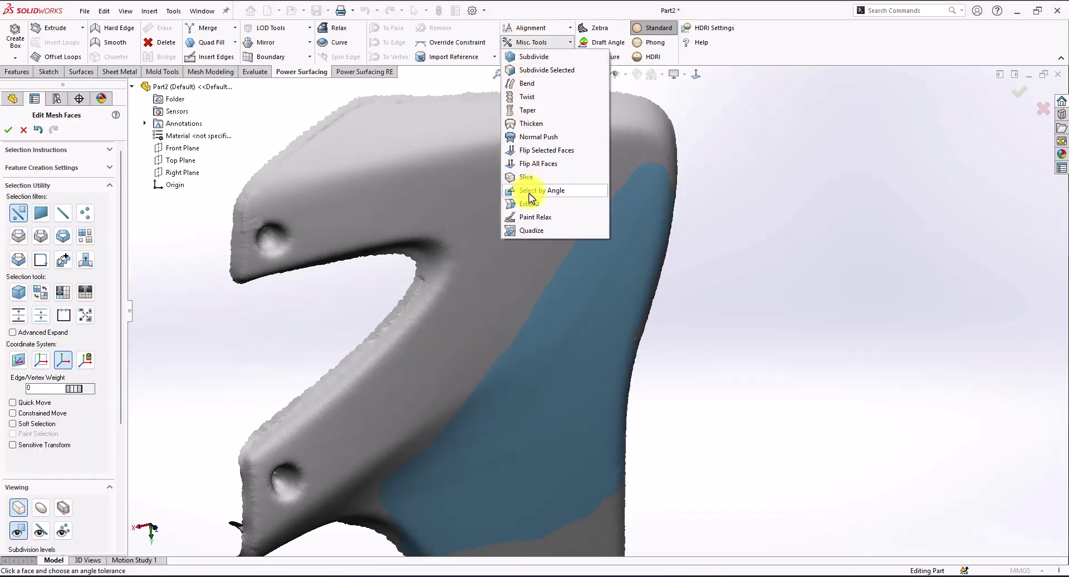
{"action": "left_click", "coordinate": [534, 217]}
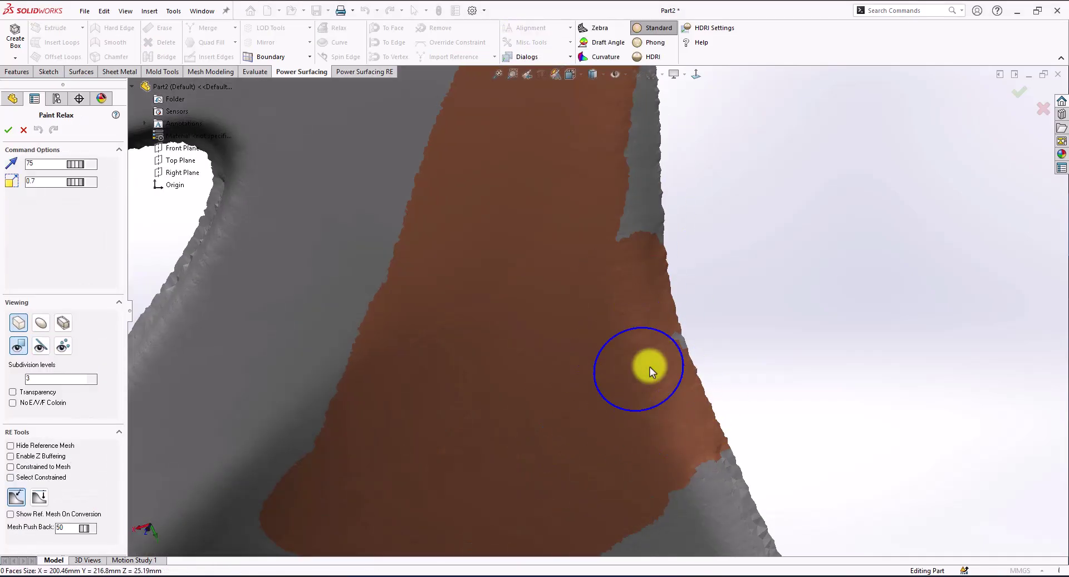
{"action": "right_click", "coordinate": [799, 266]}
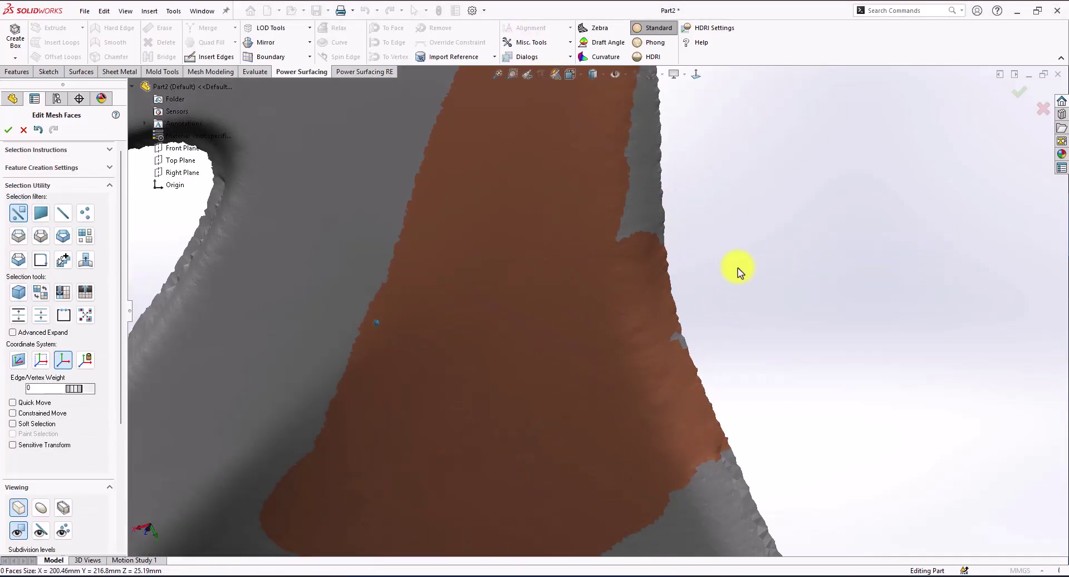
{"action": "scroll", "coordinate": [744, 263], "scroll_direction": "up", "scroll_amount": 3}
{"action": "scroll", "coordinate": [744, 262], "scroll_direction": "up", "scroll_amount": 1}
{"action": "left_click", "coordinate": [1020, 94]}
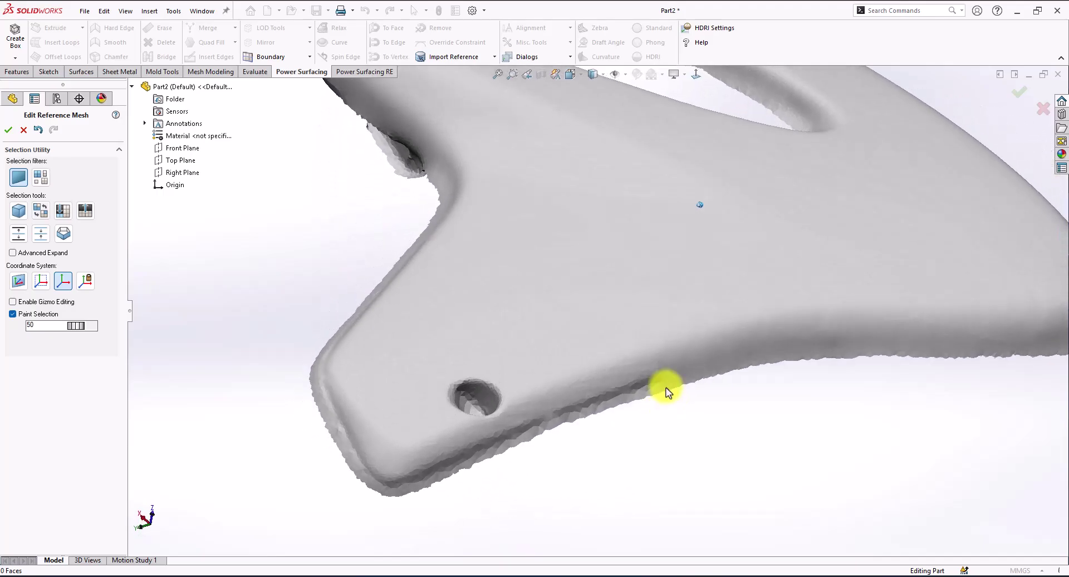
Paint-select the cover's narrow end and its adjoining long edge around the mounting hole, and open that region for mesh face editing
{"action": "mouse_move", "coordinate": [649, 378]}
{"action": "left_mouse_down"}
{"action": "mouse_move", "coordinate": [557, 401]}
{"action": "mouse_move", "coordinate": [660, 393]}
{"action": "mouse_move", "coordinate": [737, 351]}
{"action": "mouse_move", "coordinate": [525, 406]}
{"action": "mouse_move", "coordinate": [479, 439]}
{"action": "left_mouse_up"}
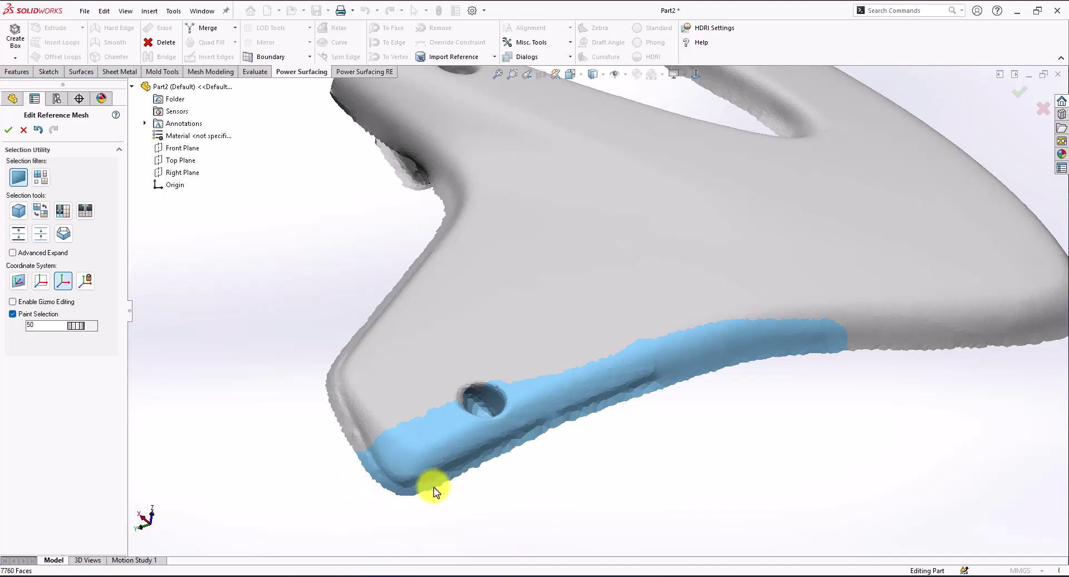
{"action": "mouse_move", "coordinate": [436, 491]}
{"action": "left_mouse_down"}
{"action": "mouse_move", "coordinate": [418, 460]}
{"action": "mouse_move", "coordinate": [393, 480]}
{"action": "mouse_move", "coordinate": [484, 399]}
{"action": "mouse_move", "coordinate": [391, 342]}
{"action": "mouse_move", "coordinate": [733, 332]}
{"action": "mouse_move", "coordinate": [466, 390]}
{"action": "left_mouse_up"}
{"action": "mouse_move", "coordinate": [538, 348]}
{"action": "left_mouse_down"}
{"action": "mouse_move", "coordinate": [841, 353]}
{"action": "mouse_move", "coordinate": [530, 341]}
{"action": "left_mouse_up"}
{"action": "left_click", "coordinate": [522, 331]}
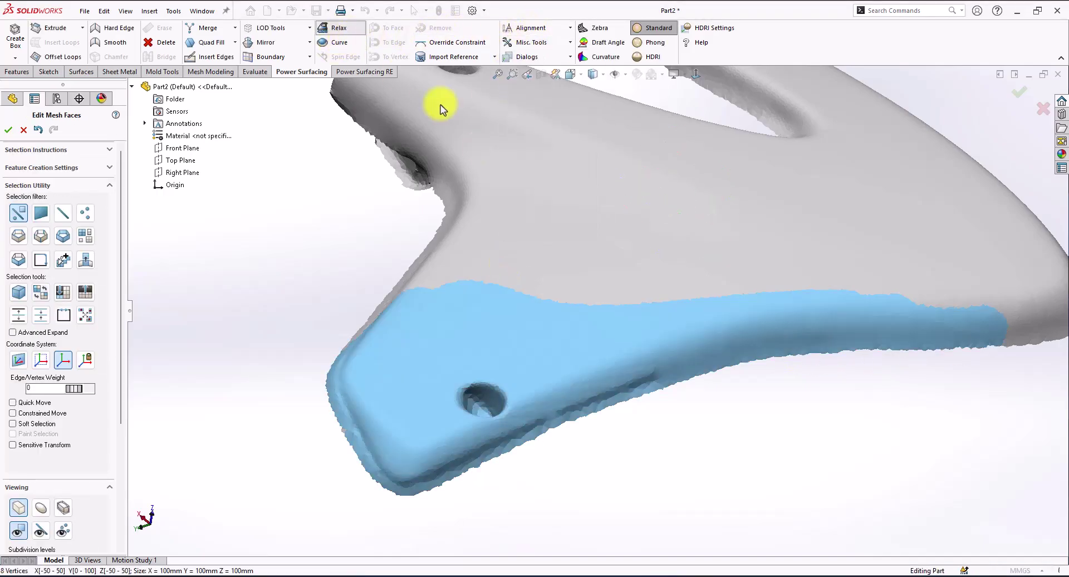
Smooth the patch at the narrow end with Relax at 300 and apply it to the reference mesh
{"action": "key", "text": "Left"}
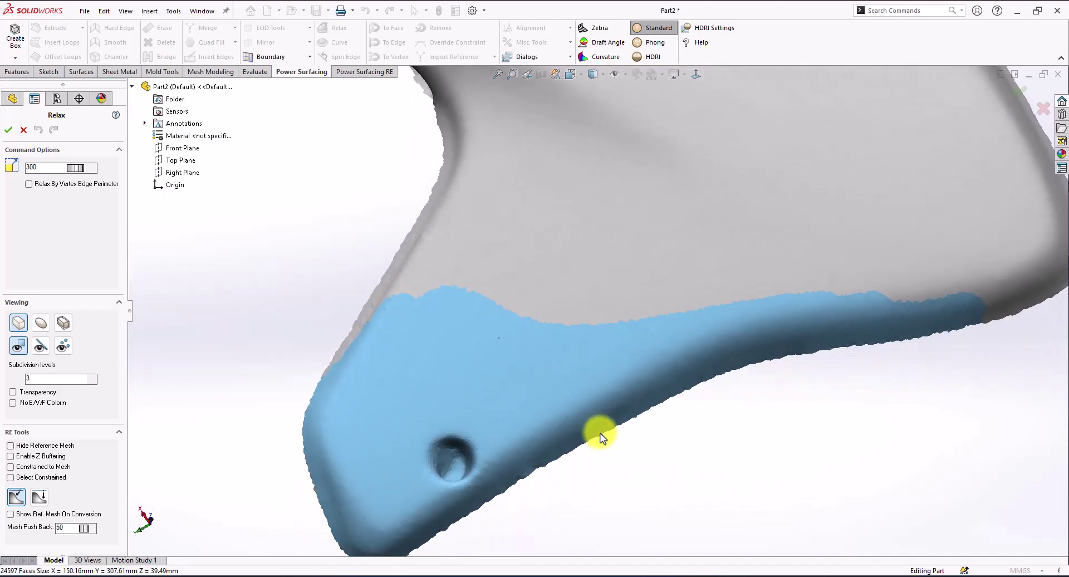
{"action": "left_click", "coordinate": [8, 132]}
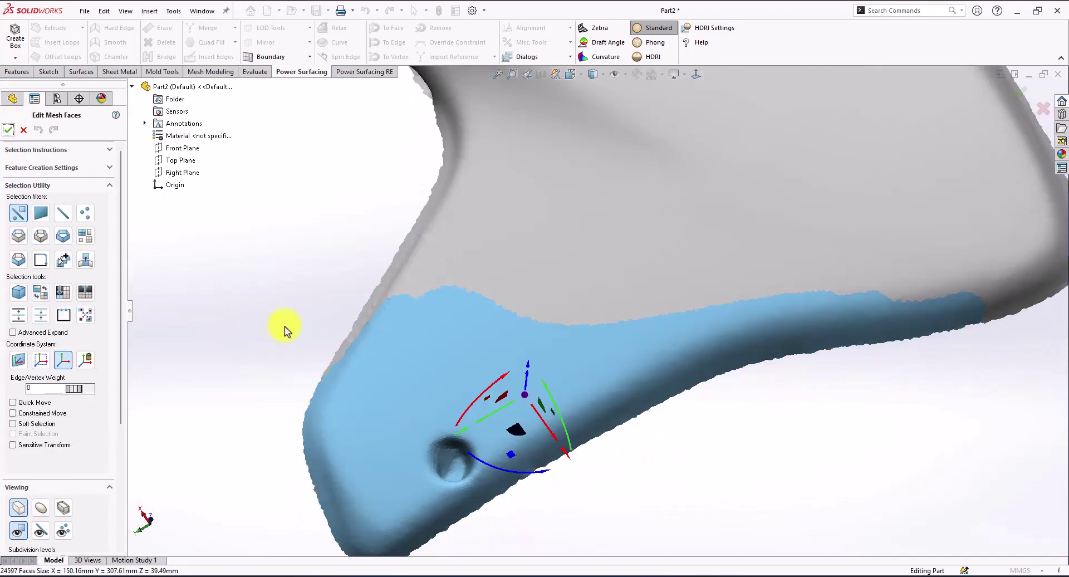
{"action": "left_click", "coordinate": [1020, 91]}
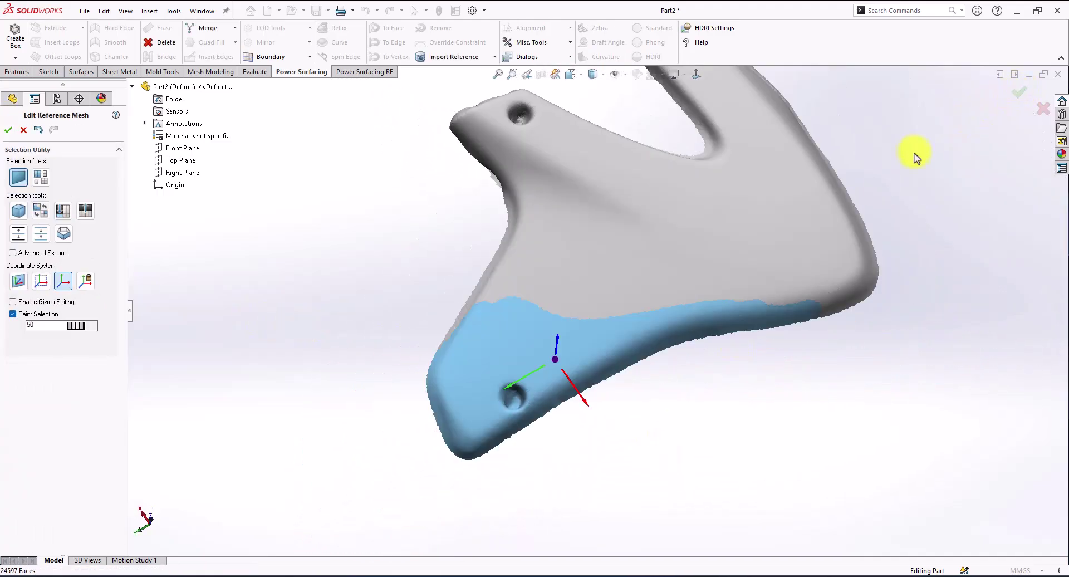
Examine the cover's smoothed outer surface and edges from several angles
{"action": "key", "text": "Left"}
{"action": "key", "text": "Left"}
{"action": "key", "text": "Left"}
{"action": "key", "text": "Left"}
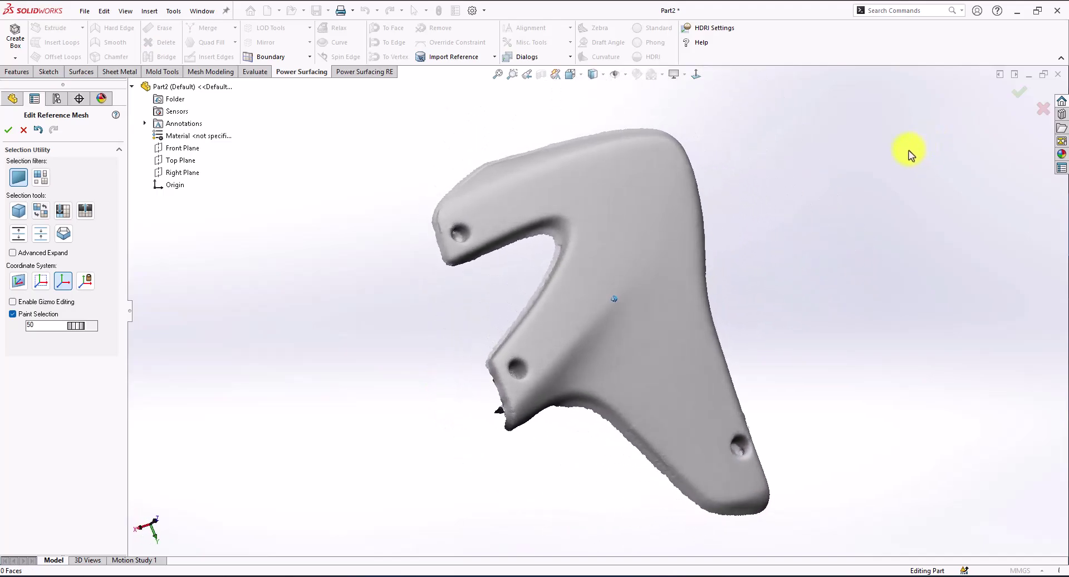
{"action": "key", "text": "Left"}
{"action": "key", "text": "Left"}
{"action": "key", "text": "Left"}
{"action": "key", "text": "Left"}
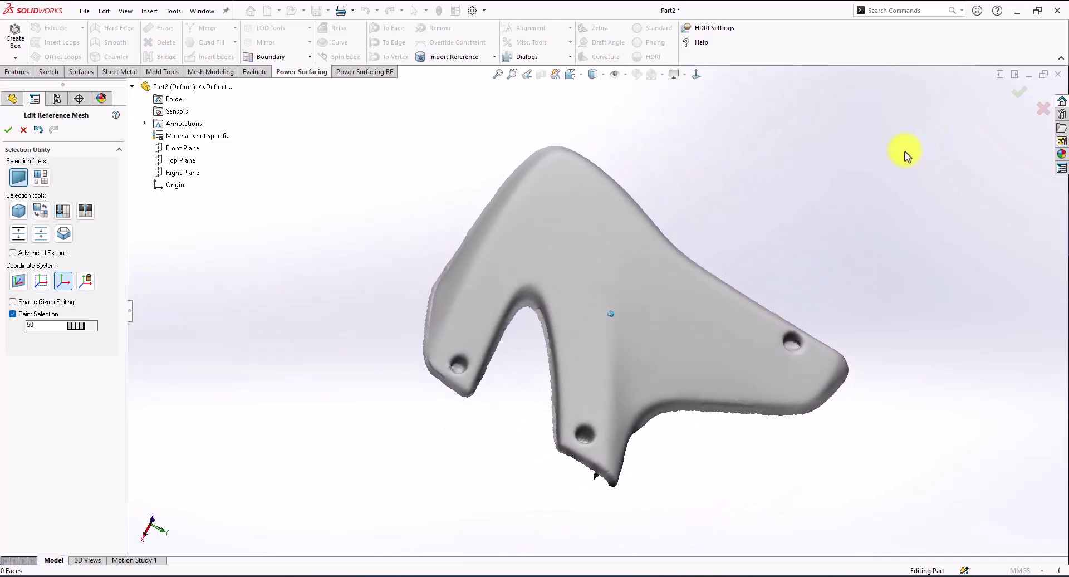
{"action": "key", "text": "alt+Right"}
{"action": "key", "text": "alt+Right"}
{"action": "key", "text": "alt+Right"}
{"action": "key", "text": "alt+Right"}
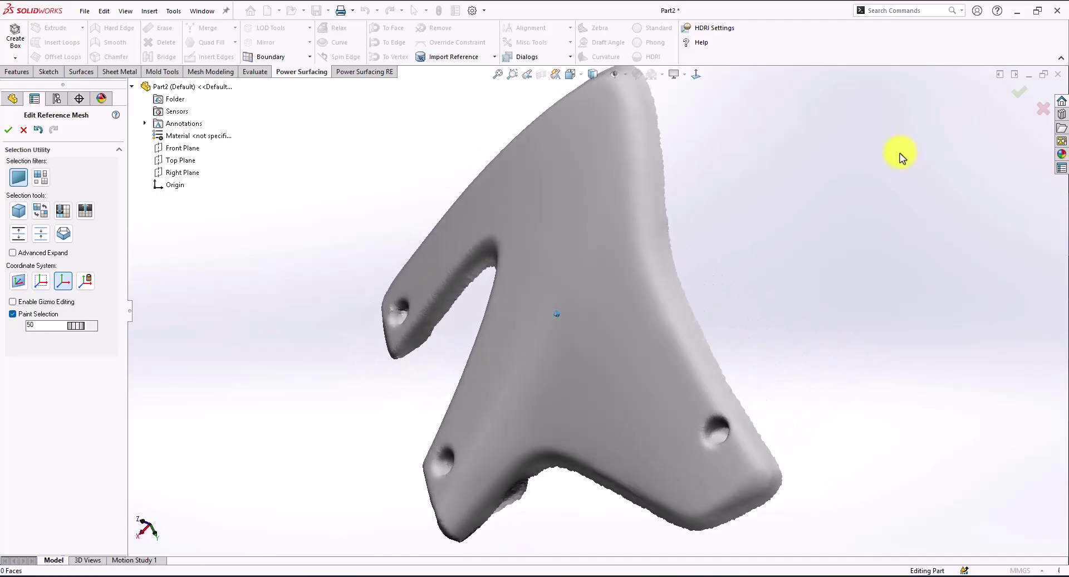
Paint-select the strip along the cover's long outer edge, open it for mesh face editing and start Paint Relax on it
{"action": "mouse_move", "coordinate": [689, 231]}
{"action": "left_mouse_down"}
{"action": "mouse_move", "coordinate": [706, 386]}
{"action": "mouse_move", "coordinate": [707, 291]}
{"action": "mouse_move", "coordinate": [705, 379]}
{"action": "mouse_move", "coordinate": [686, 234]}
{"action": "left_mouse_up"}
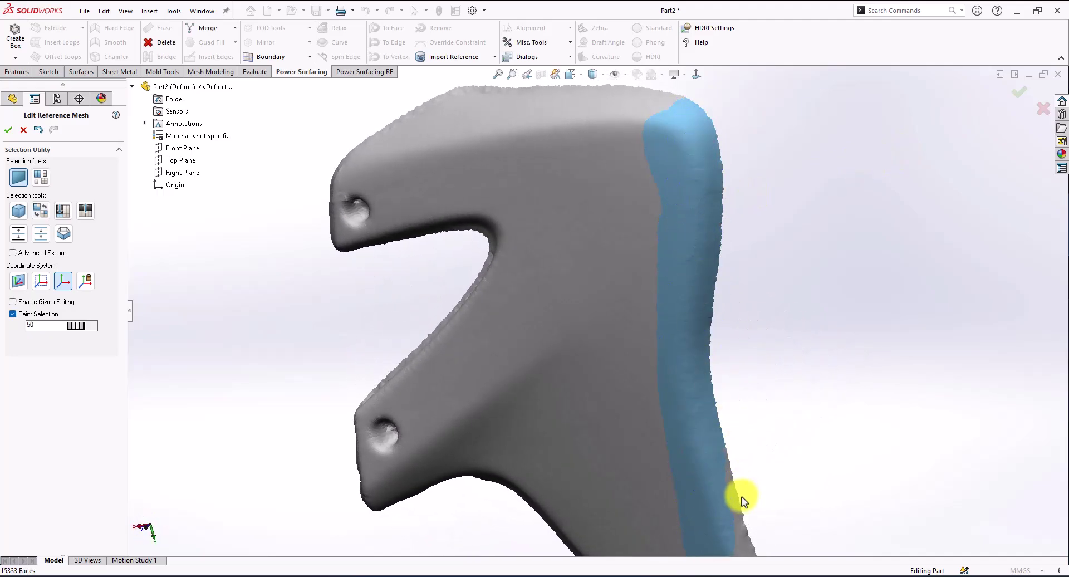
{"action": "mouse_move", "coordinate": [744, 501]}
{"action": "left_mouse_down"}
{"action": "mouse_move", "coordinate": [730, 490]}
{"action": "mouse_move", "coordinate": [694, 228]}
{"action": "mouse_move", "coordinate": [711, 219]}
{"action": "left_mouse_up"}
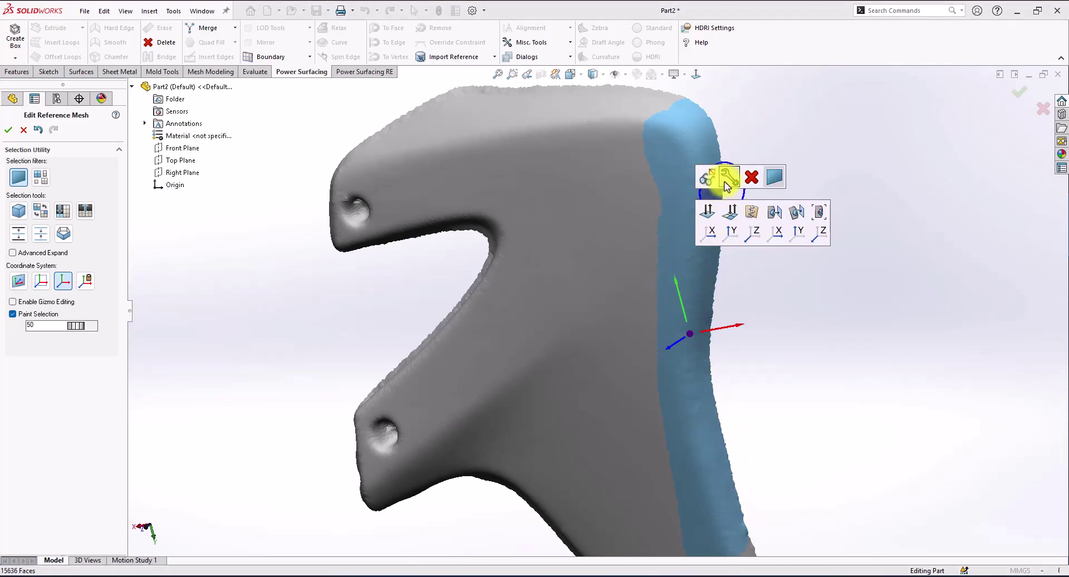
{"action": "left_click", "coordinate": [728, 183]}
{"action": "left_click", "coordinate": [536, 42]}
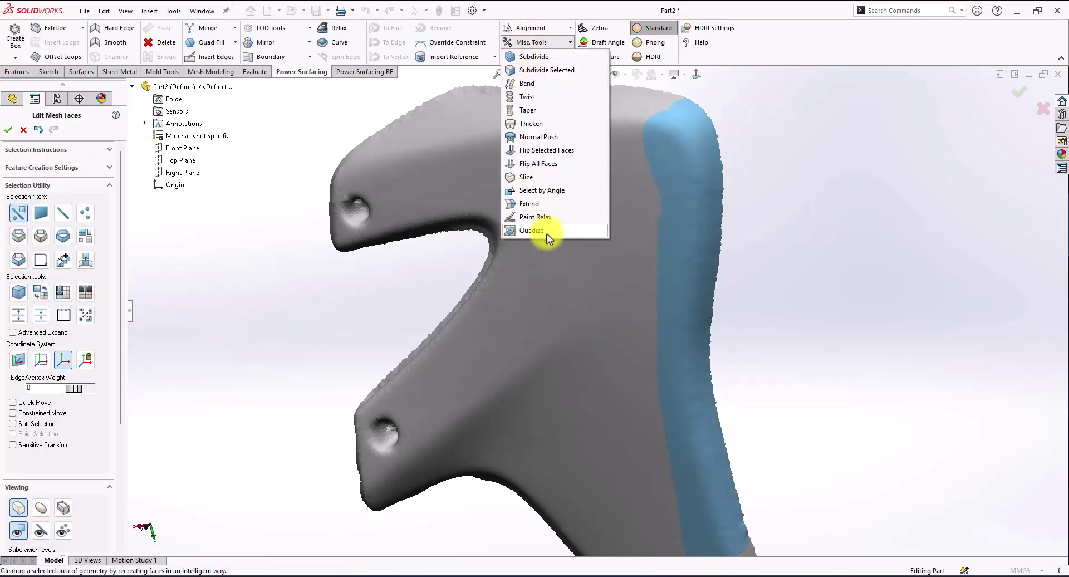
{"action": "left_click", "coordinate": [536, 217]}
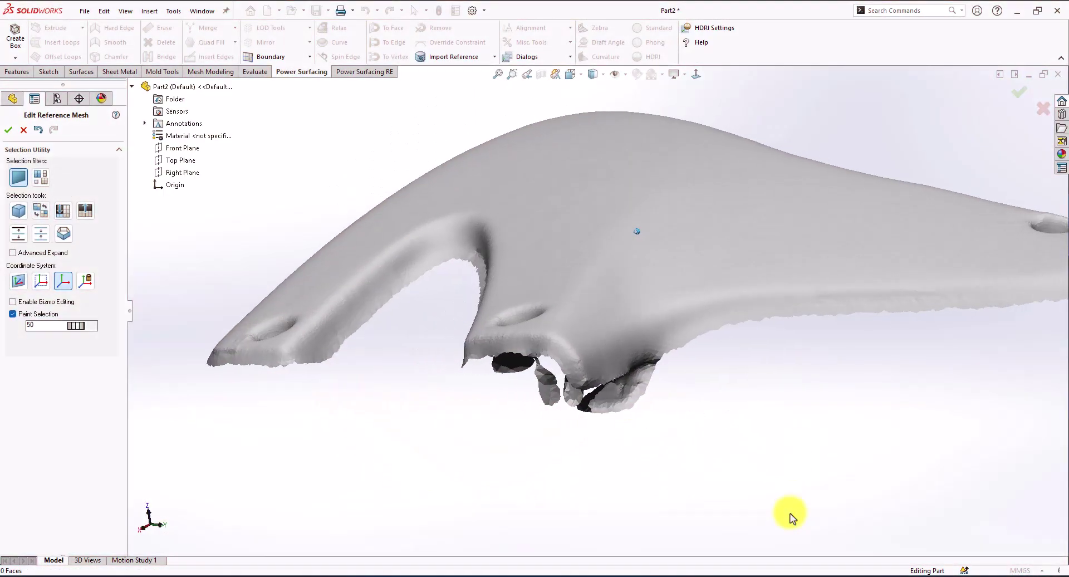
Paint-select and delete the mesh faces that connect the stray scan fragments to the underside of the cover near the middle arm
{"action": "mouse_move", "coordinate": [489, 439]}
{"action": "middle_mouse_down"}
{"action": "mouse_move", "coordinate": [369, 420]}
{"action": "mouse_move", "coordinate": [360, 445]}
{"action": "mouse_move", "coordinate": [494, 437]}
{"action": "mouse_move", "coordinate": [489, 381]}
{"action": "mouse_move", "coordinate": [580, 432]}
{"action": "mouse_move", "coordinate": [479, 430]}
{"action": "mouse_move", "coordinate": [646, 422]}
{"action": "middle_mouse_up"}
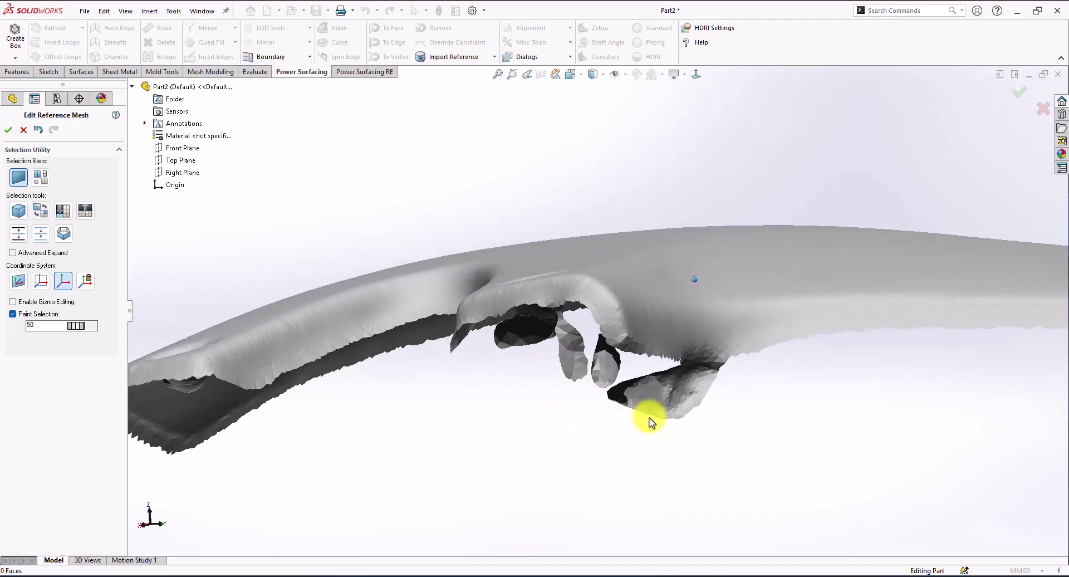
{"action": "scroll", "coordinate": [664, 406], "scroll_direction": "up", "scroll_amount": 5}
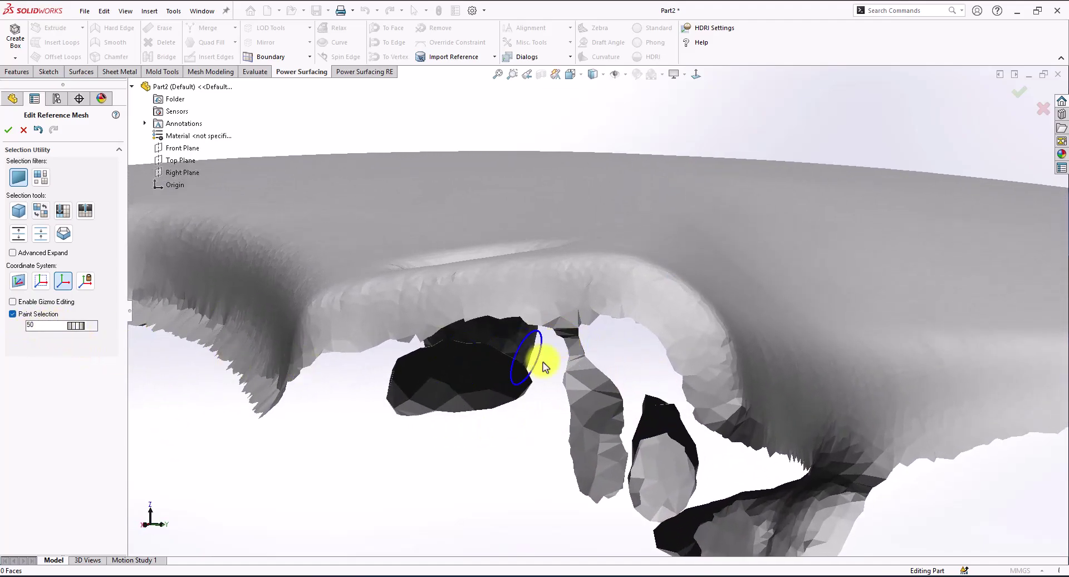
{"action": "mouse_move", "coordinate": [544, 366]}
{"action": "middle_mouse_down"}
{"action": "mouse_move", "coordinate": [573, 357]}
{"action": "mouse_move", "coordinate": [603, 425]}
{"action": "mouse_move", "coordinate": [630, 430]}
{"action": "mouse_move", "coordinate": [627, 411]}
{"action": "middle_mouse_up"}
{"action": "left_click", "coordinate": [567, 342]}
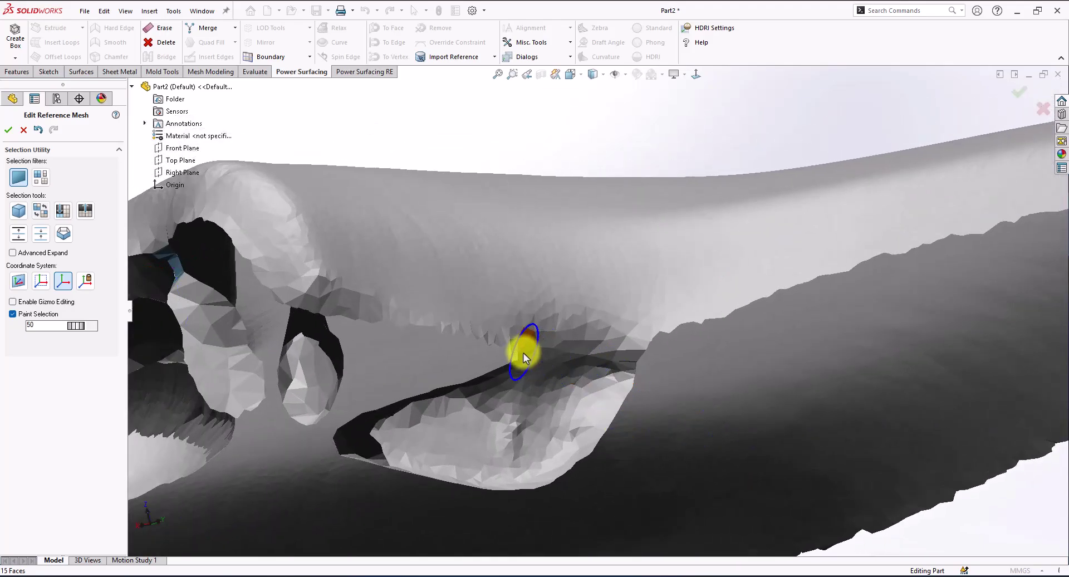
{"action": "left_click_drag", "start_coordinate": [521, 356], "coordinate": [626, 356]}
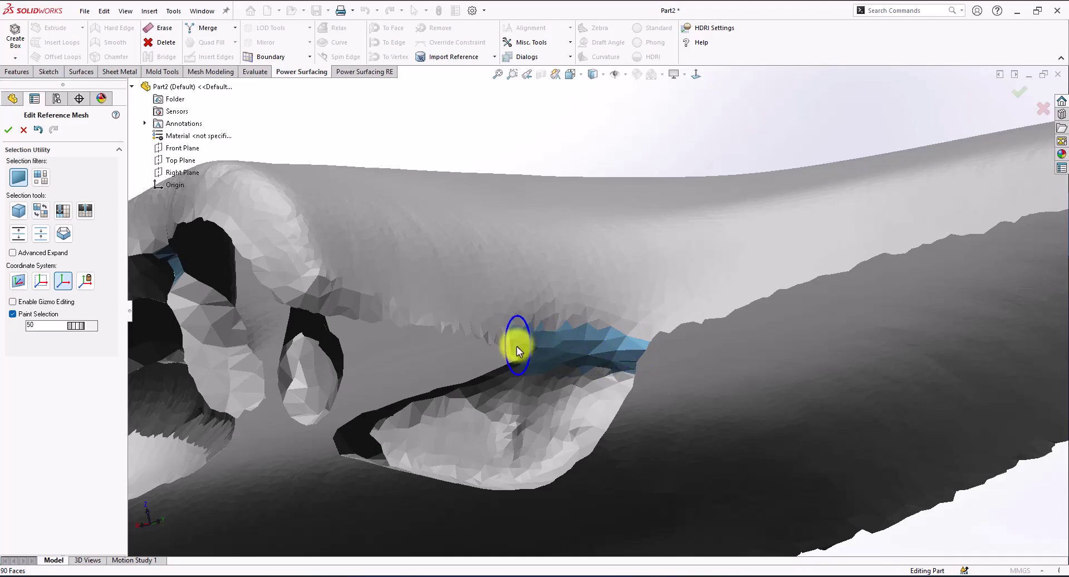
{"action": "left_click_drag", "start_coordinate": [517, 351], "coordinate": [551, 349]}
{"action": "middle_click_drag", "start_coordinate": [533, 349], "coordinate": [563, 341]}
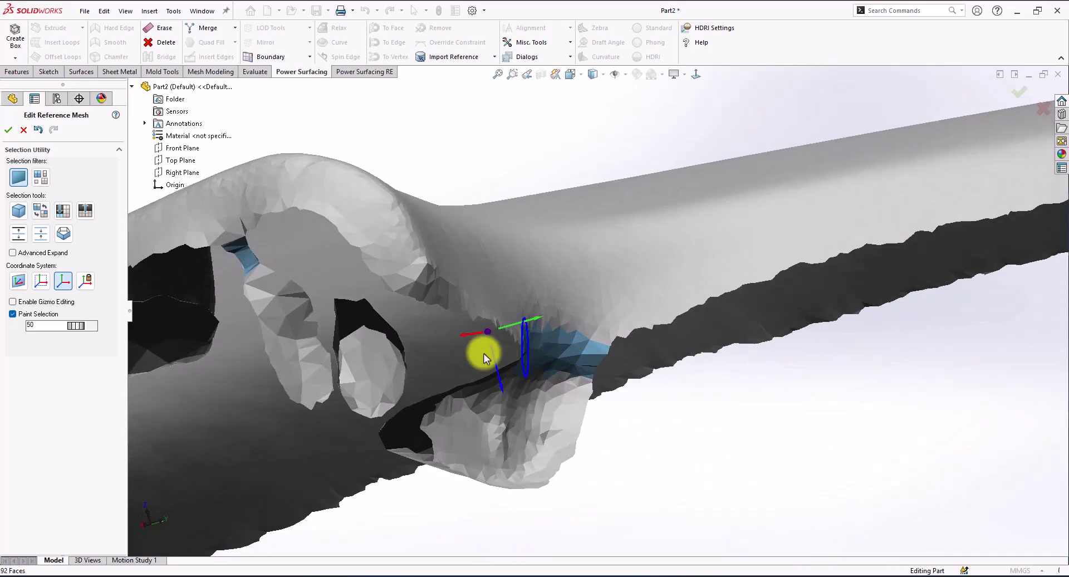
{"action": "mouse_move", "coordinate": [483, 357]}
{"action": "middle_mouse_down"}
{"action": "mouse_move", "coordinate": [258, 305]}
{"action": "mouse_move", "coordinate": [286, 319]}
{"action": "middle_mouse_up"}
{"action": "scroll", "coordinate": [485, 319], "scroll_direction": "down", "scroll_amount": 5}
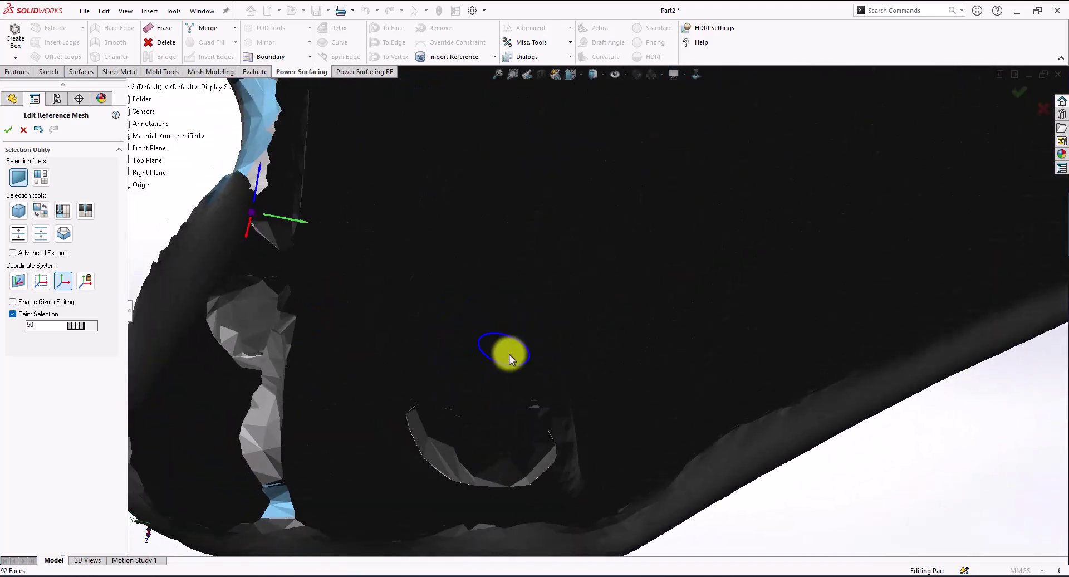
{"action": "scroll", "coordinate": [535, 414], "scroll_direction": "up", "scroll_amount": 2}
{"action": "mouse_move", "coordinate": [536, 413]}
{"action": "middle_mouse_down"}
{"action": "mouse_move", "coordinate": [515, 413]}
{"action": "mouse_move", "coordinate": [556, 426]}
{"action": "middle_mouse_up"}
{"action": "key", "text": "Delete"}
Select the main cover as a whole connected mesh with paint selection off, invert the selection and delete the loose fragments
{"action": "scroll", "coordinate": [556, 426], "scroll_direction": "up", "scroll_amount": 2}
{"action": "left_click", "coordinate": [63, 282]}
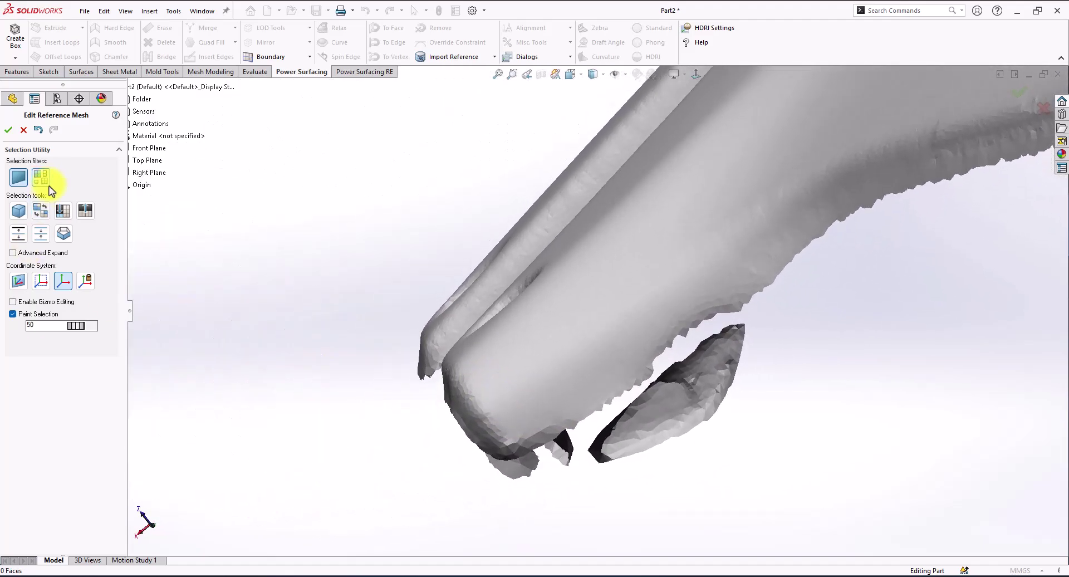
{"action": "left_click", "coordinate": [41, 178]}
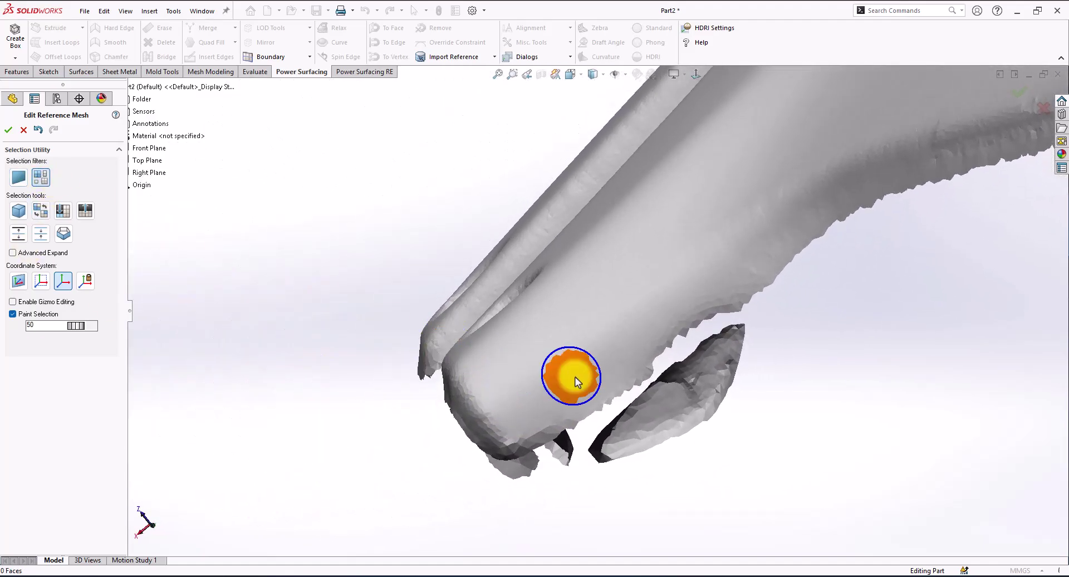
{"action": "left_click", "coordinate": [20, 315]}
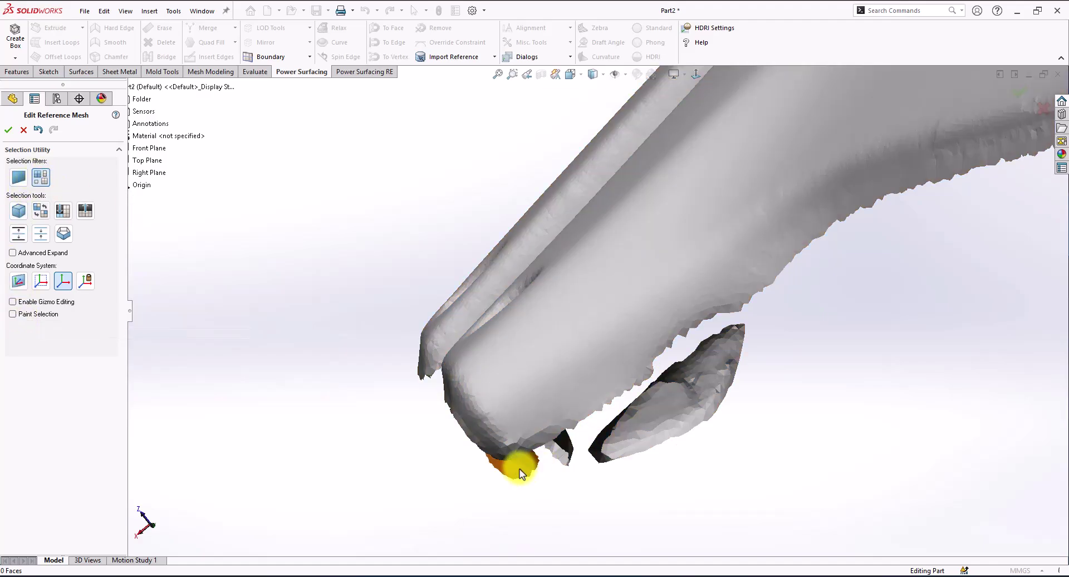
{"action": "middle_click_drag", "start_coordinate": [511, 253], "coordinate": [411, 260]}
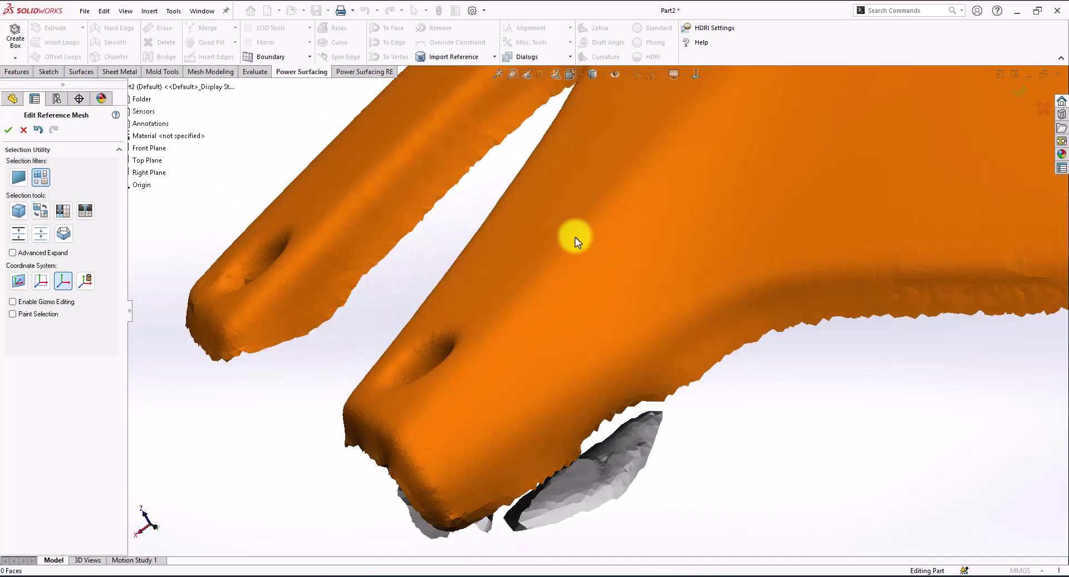
{"action": "left_click", "coordinate": [41, 216]}
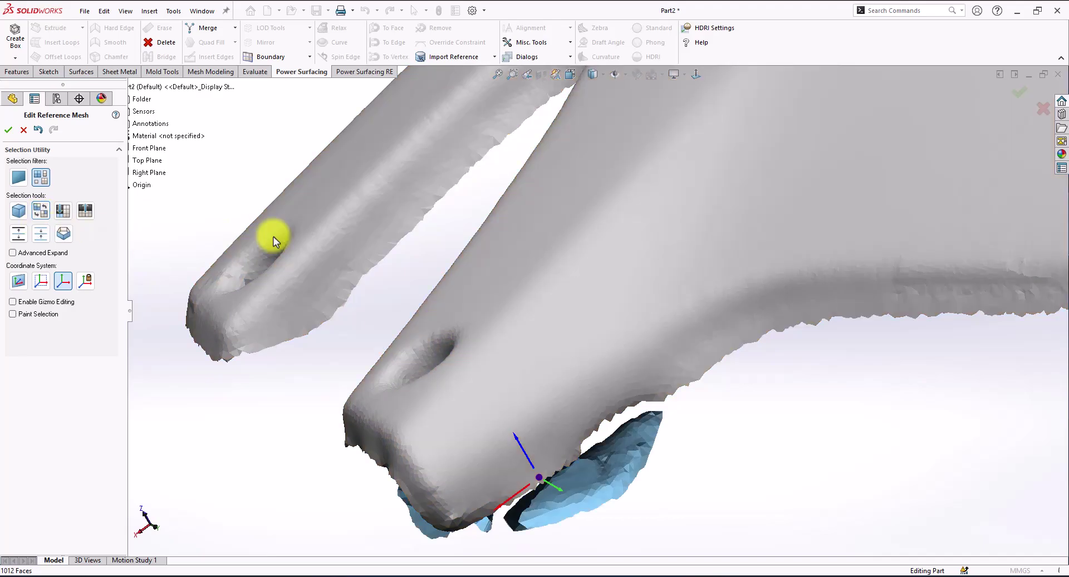
{"action": "left_click", "coordinate": [864, 389]}
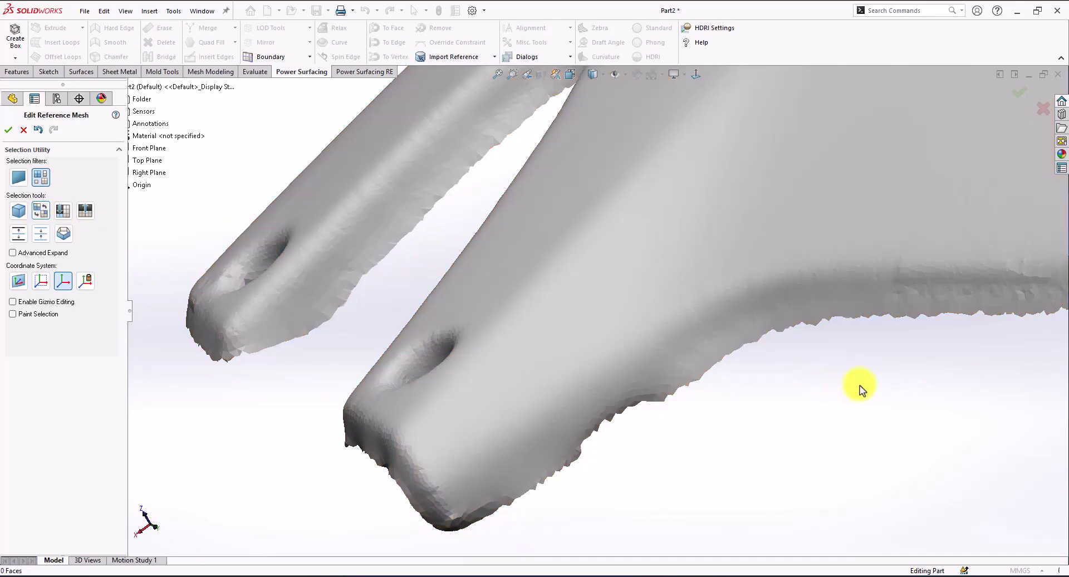
Paint-select the faces around the small triangular hole in the cover's outer surface and open them for mesh face editing
{"action": "middle_click_drag", "start_coordinate": [829, 406], "coordinate": [818, 245]}
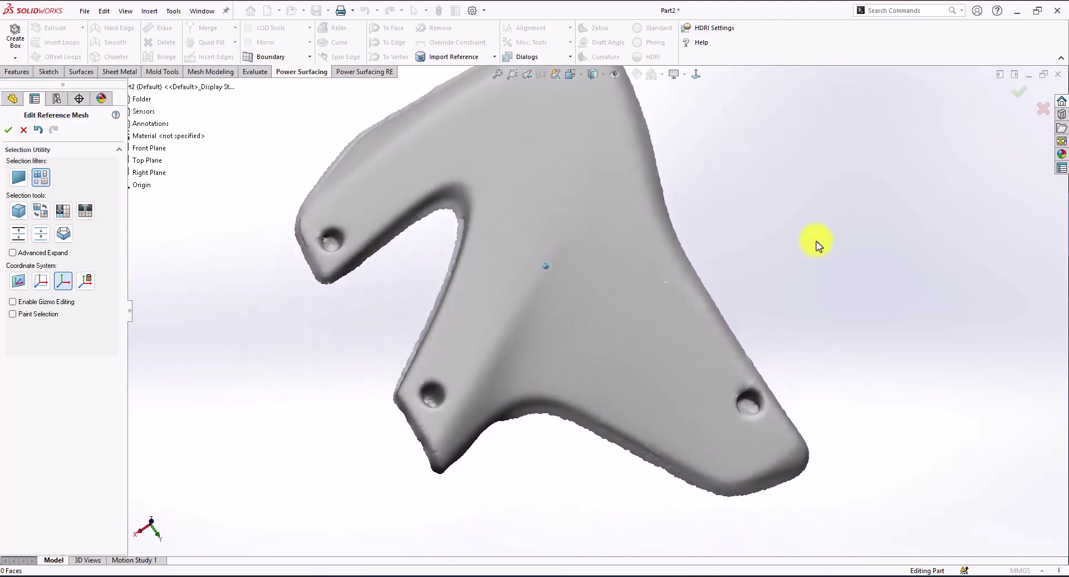
{"action": "scroll", "coordinate": [816, 244], "scroll_direction": "down", "scroll_amount": 6}
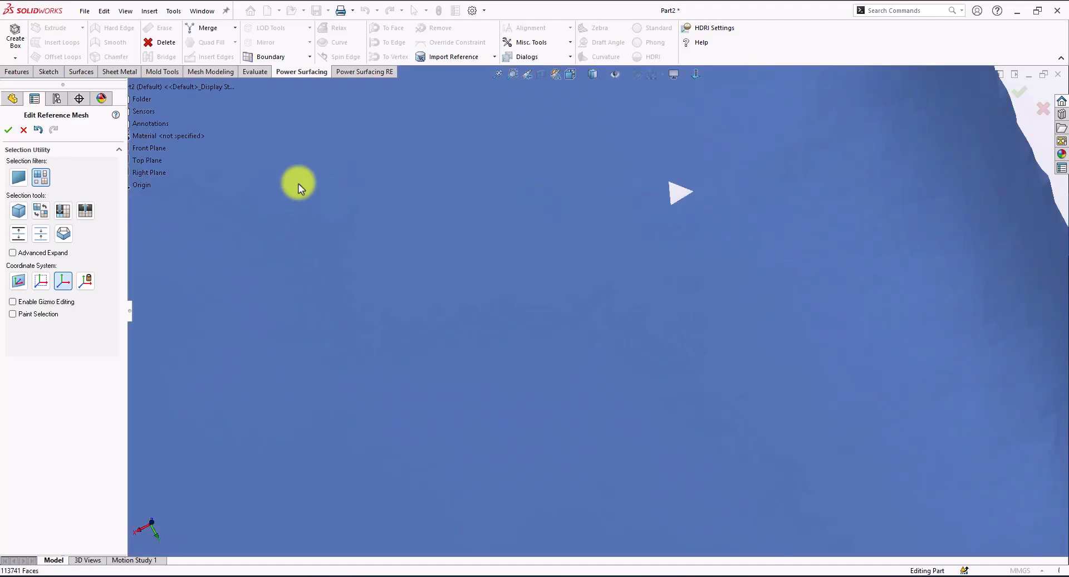
{"action": "right_click", "coordinate": [674, 230]}
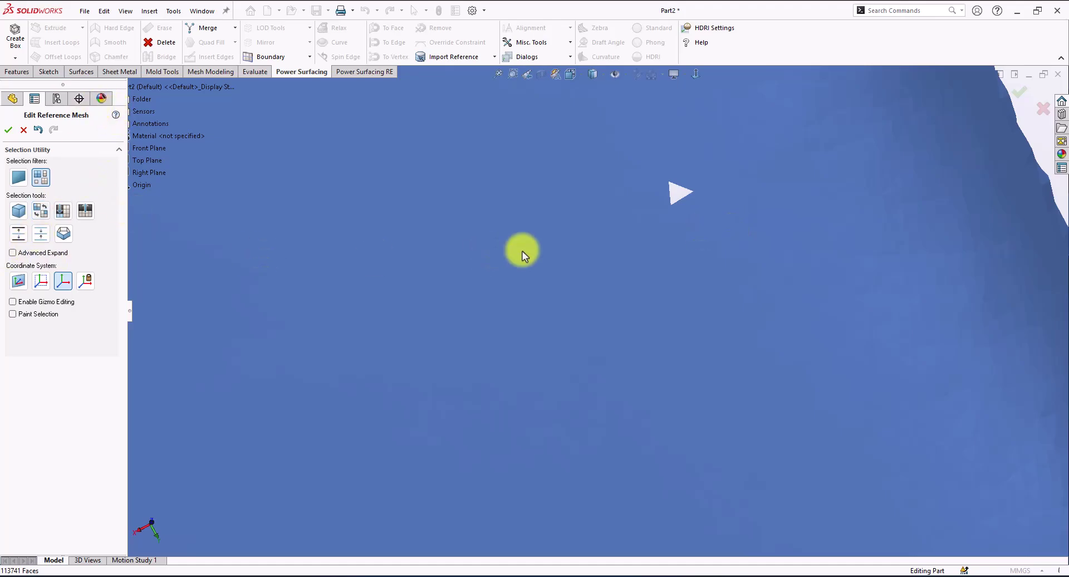
{"action": "right_click", "coordinate": [523, 255]}
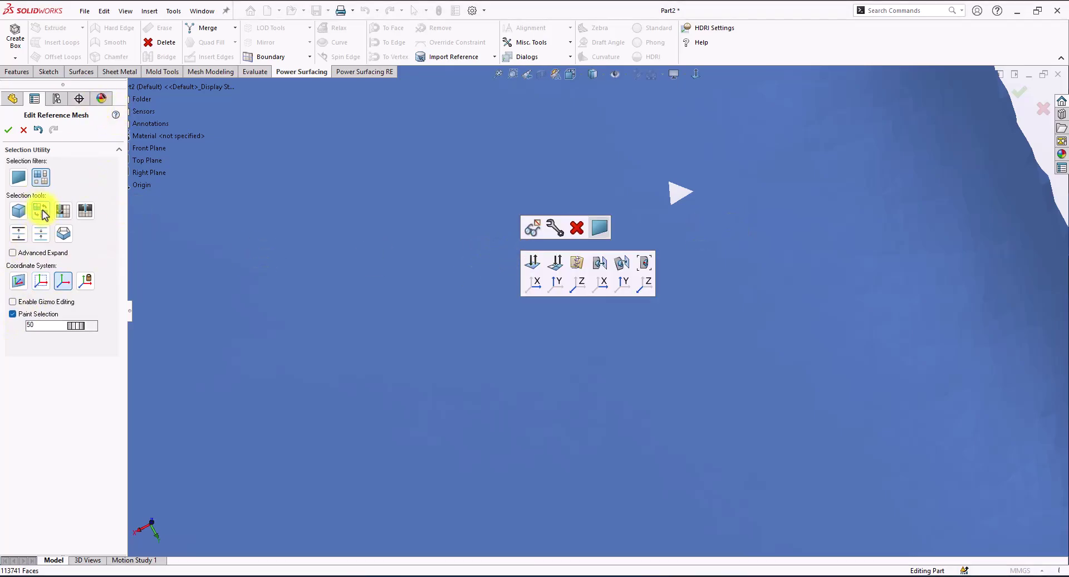
{"action": "left_click", "coordinate": [18, 177]}
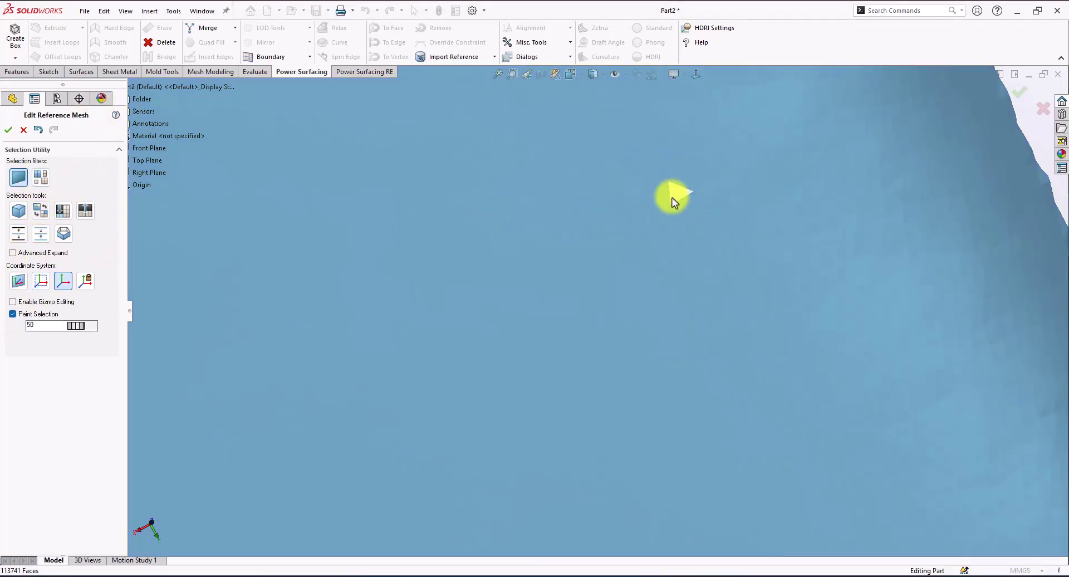
{"action": "left_click", "coordinate": [670, 244]}
{"action": "middle_click_drag", "start_coordinate": [668, 242], "coordinate": [649, 290], "text": "ctrl"}
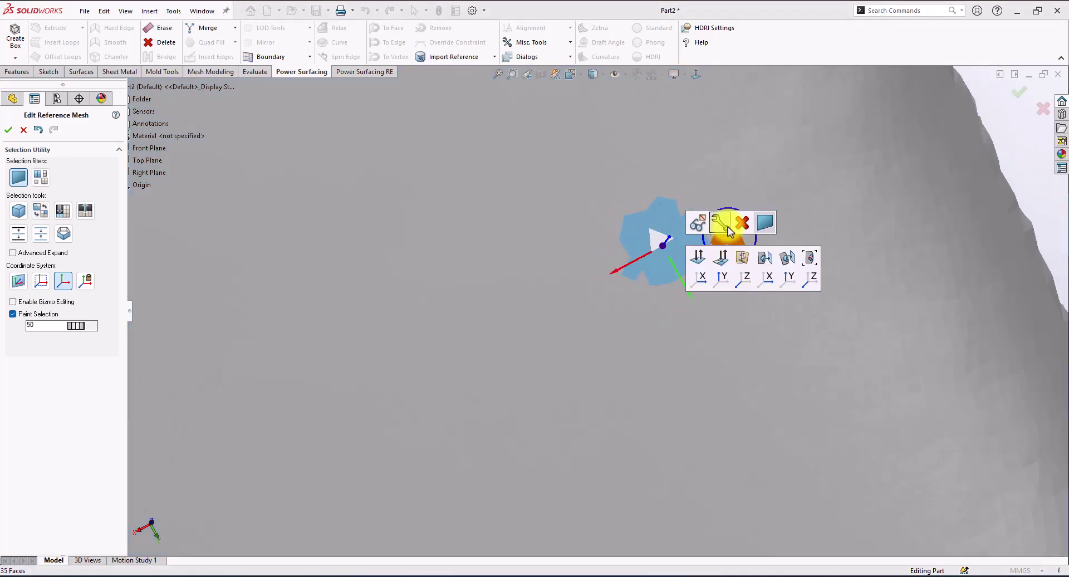
{"action": "left_click", "coordinate": [723, 222]}
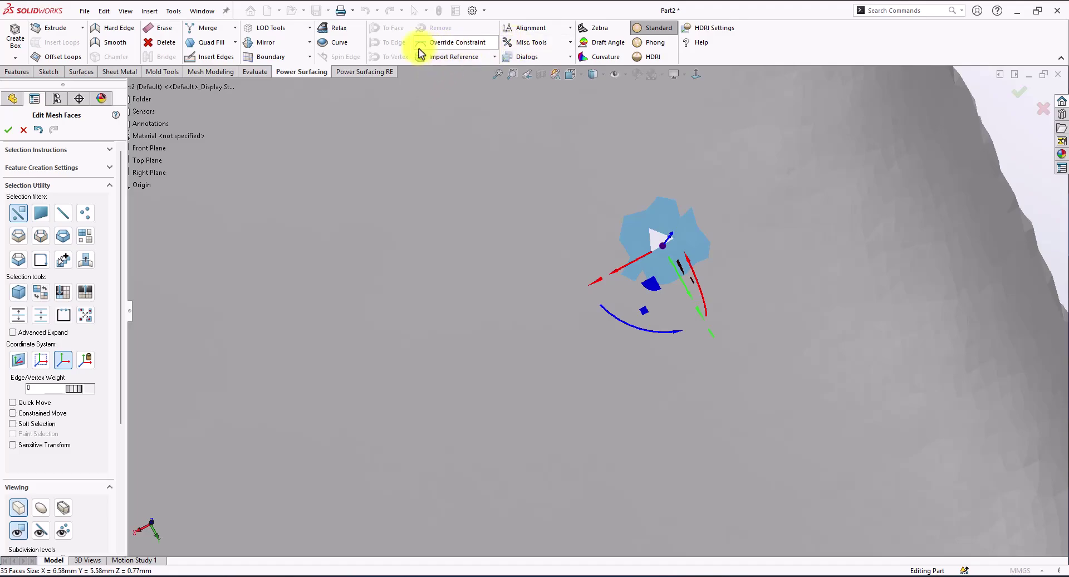
Close the triangular hole with Quad Fill and apply the patch to the reference mesh
{"action": "left_click", "coordinate": [223, 42]}
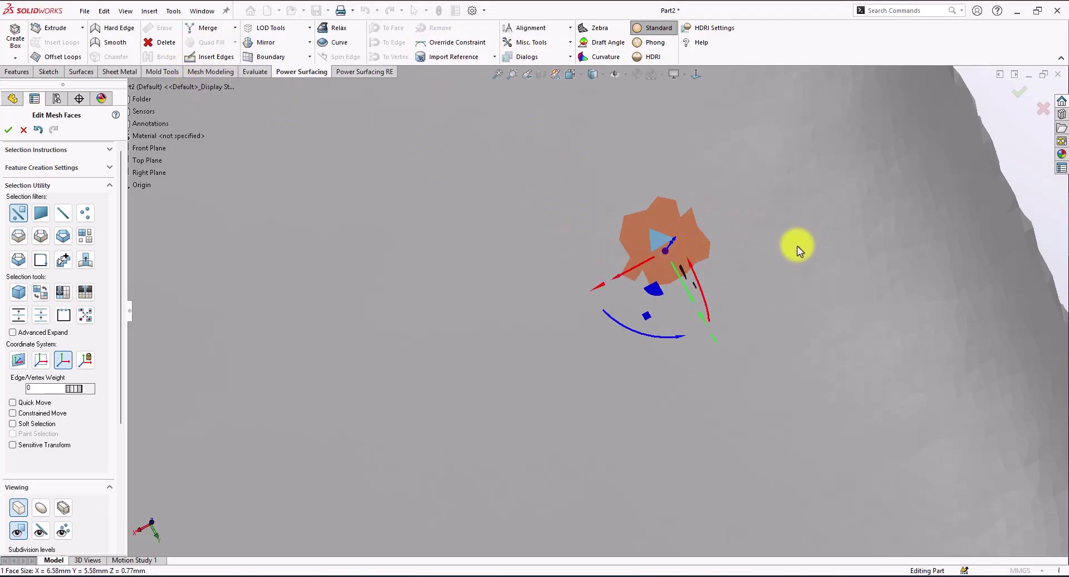
{"action": "scroll", "coordinate": [860, 261], "scroll_direction": "up", "scroll_amount": 2}
{"action": "scroll", "coordinate": [703, 267], "scroll_direction": "down", "scroll_amount": 2}
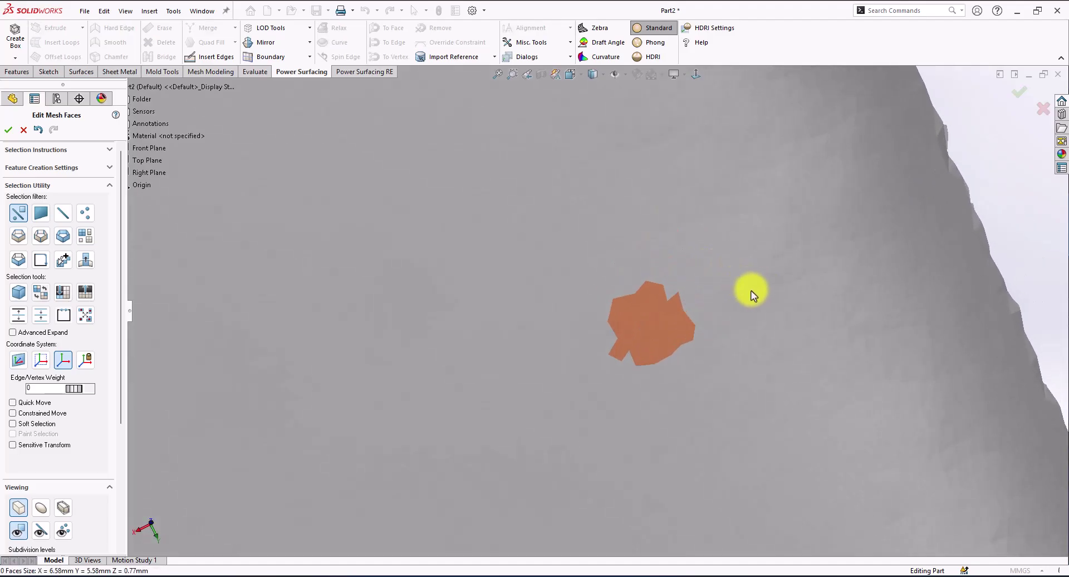
{"action": "left_click", "coordinate": [1018, 92]}
{"action": "scroll", "coordinate": [892, 225], "scroll_direction": "up", "scroll_amount": 8}
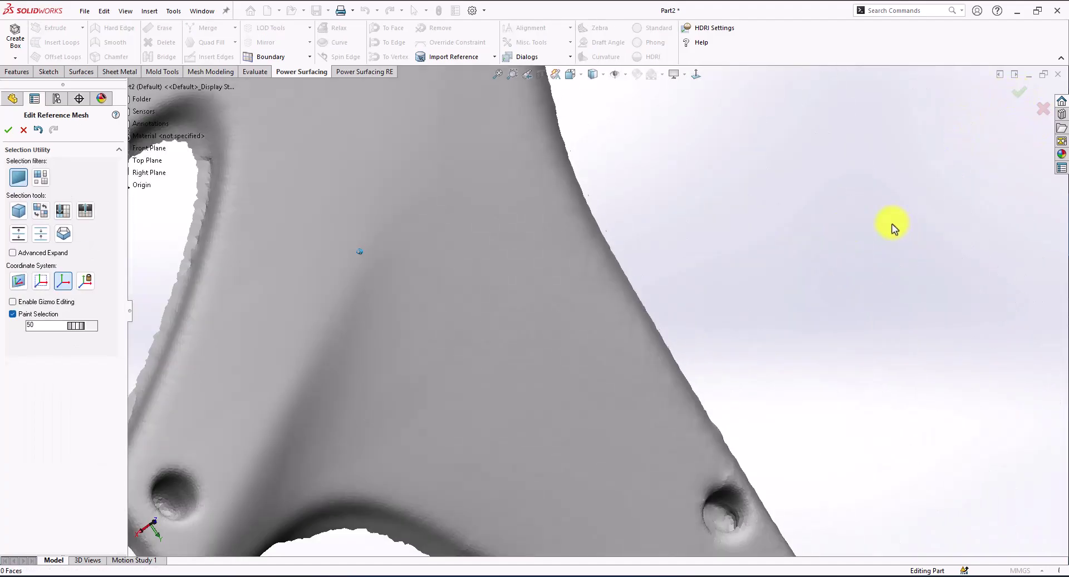
{"action": "key", "text": "Down"}
{"action": "key", "text": "Down"}
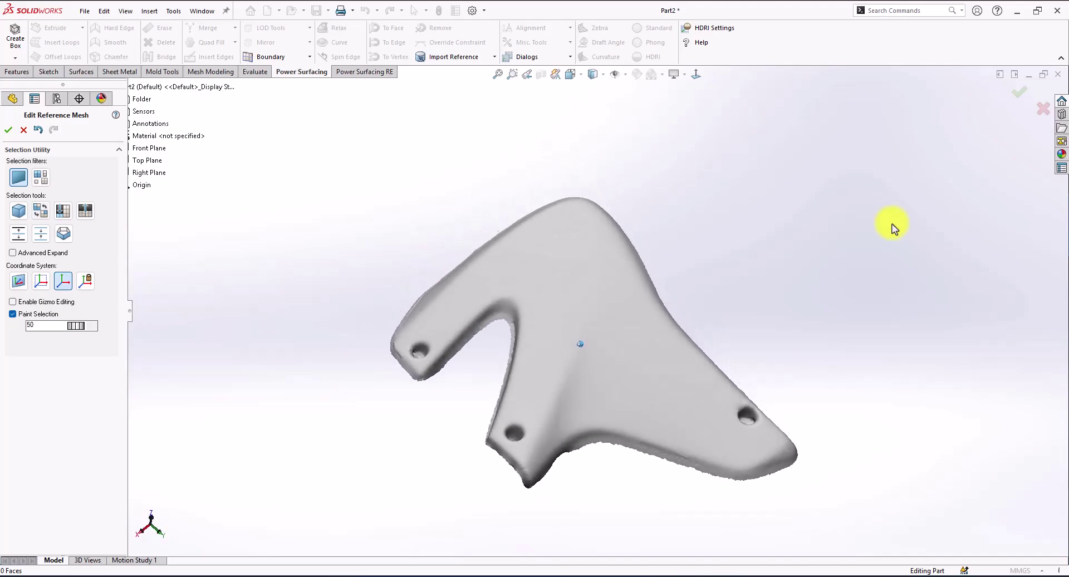
Inspect the cover's outer surface, rim and mounting holes from several angles for remaining scan defects
{"action": "key", "text": "Down"}
{"action": "key", "text": "Down"}
{"action": "key", "text": "Down"}
{"action": "key", "text": "Down"}
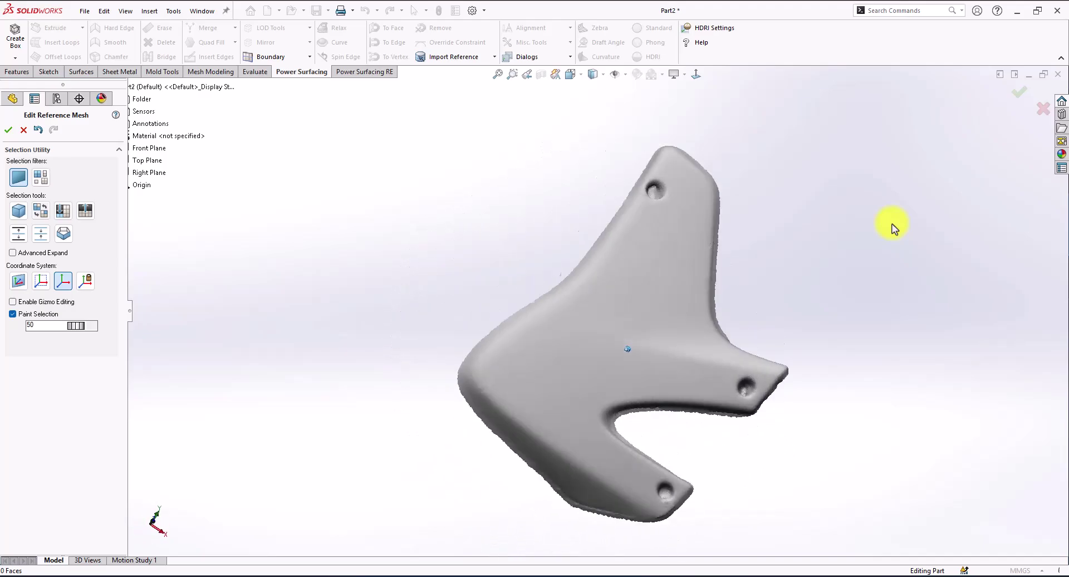
{"action": "key", "text": "Up"}
{"action": "key", "text": "Up"}
{"action": "key", "text": "Up"}
{"action": "key", "text": "Up"}
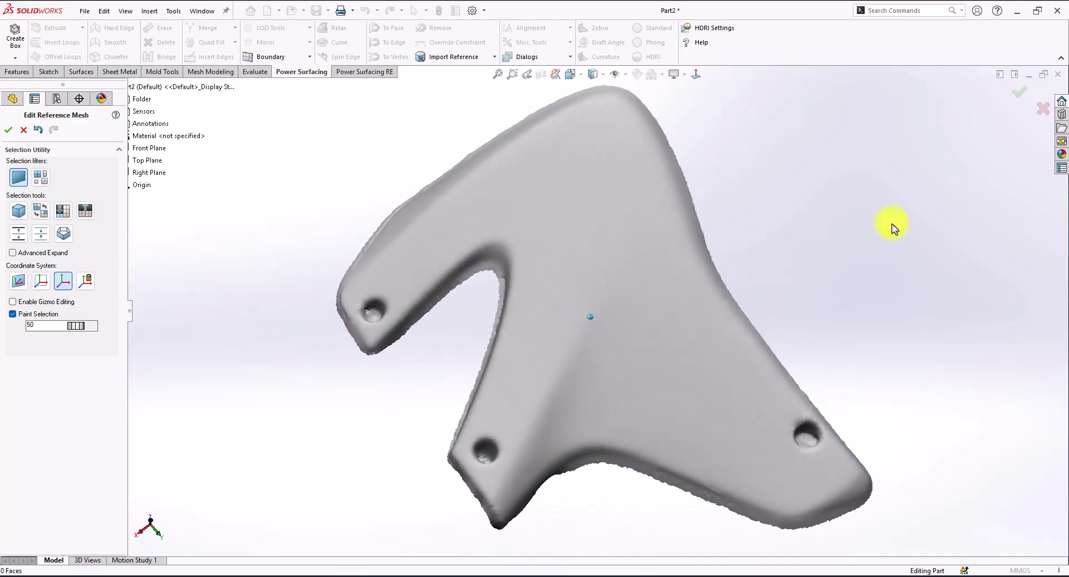
{"action": "key", "text": "alt+Left"}
{"action": "key", "text": "alt+Left"}
{"action": "key", "text": "alt+Left"}
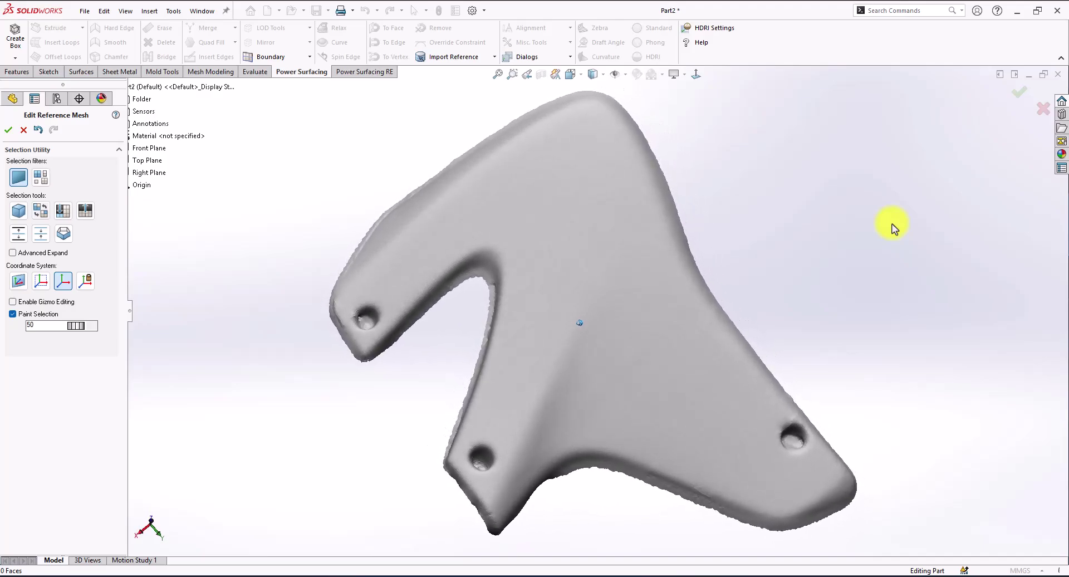
{"action": "key", "text": "alt+Left"}
{"action": "key", "text": "alt+Left"}
{"action": "key", "text": "alt+Left"}
{"action": "key", "text": "ctrl+Up"}
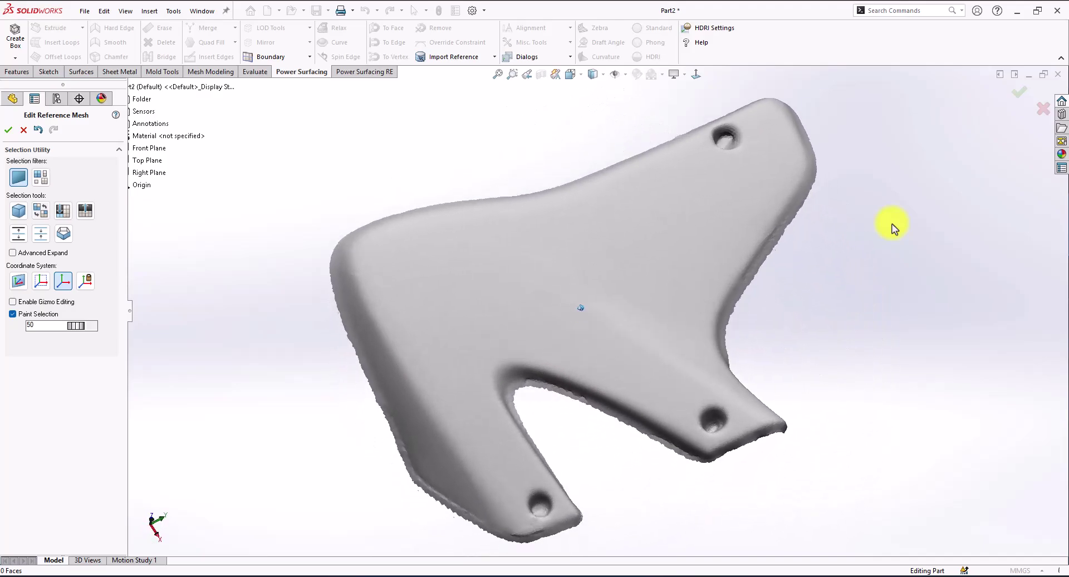
{"action": "key", "text": "alt+Right"}
{"action": "key", "text": "alt+Right"}
{"action": "key", "text": "alt+Right"}
{"action": "key", "text": "alt+Right"}
{"action": "key", "text": "alt+Right"}
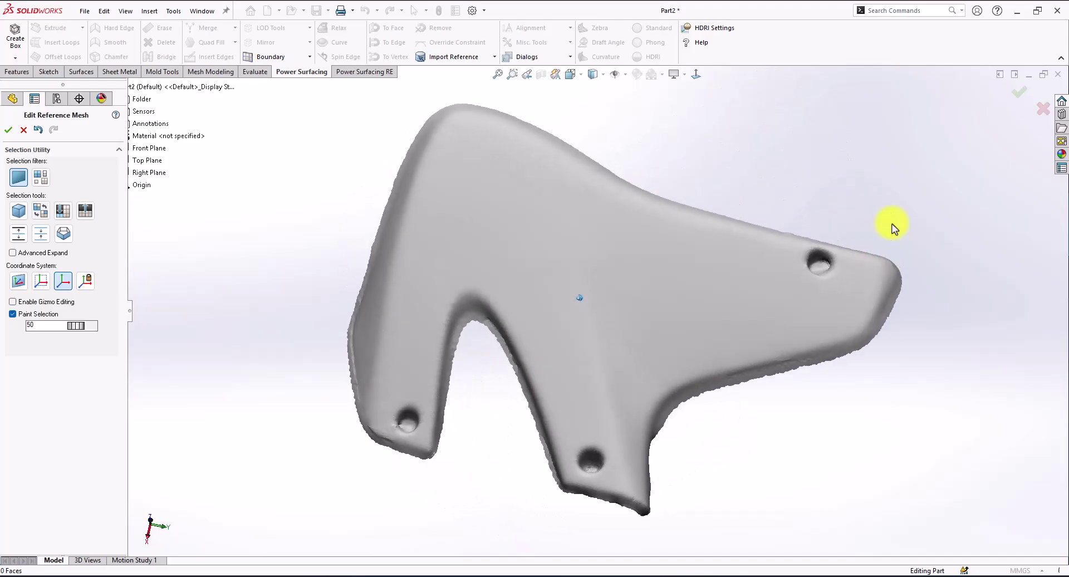
{"action": "key", "text": "alt+Right"}
{"action": "key", "text": "alt+Right"}
{"action": "key", "text": "alt+Left"}
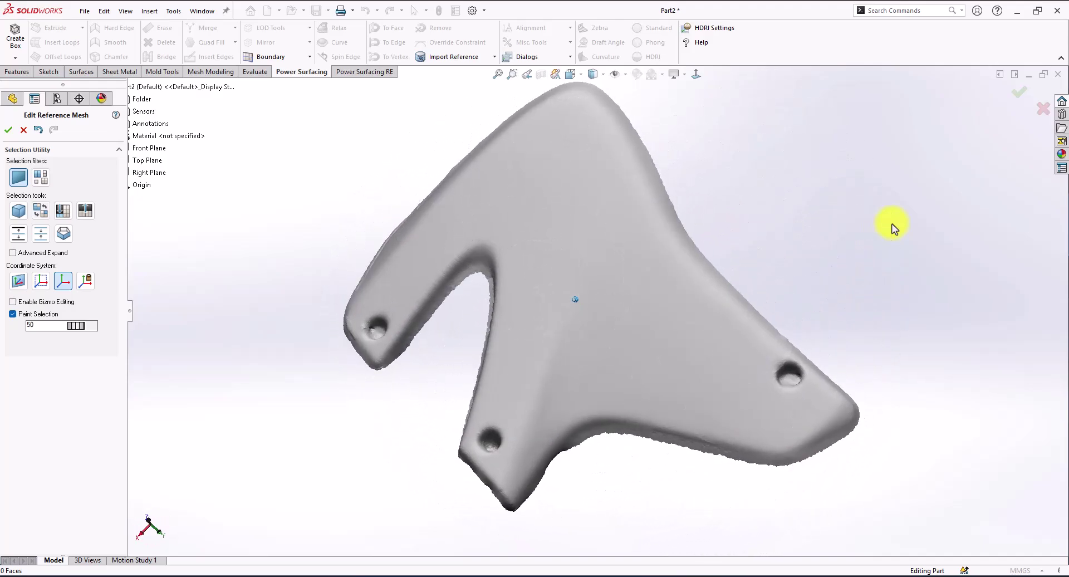
{"action": "key", "text": "alt+Left"}
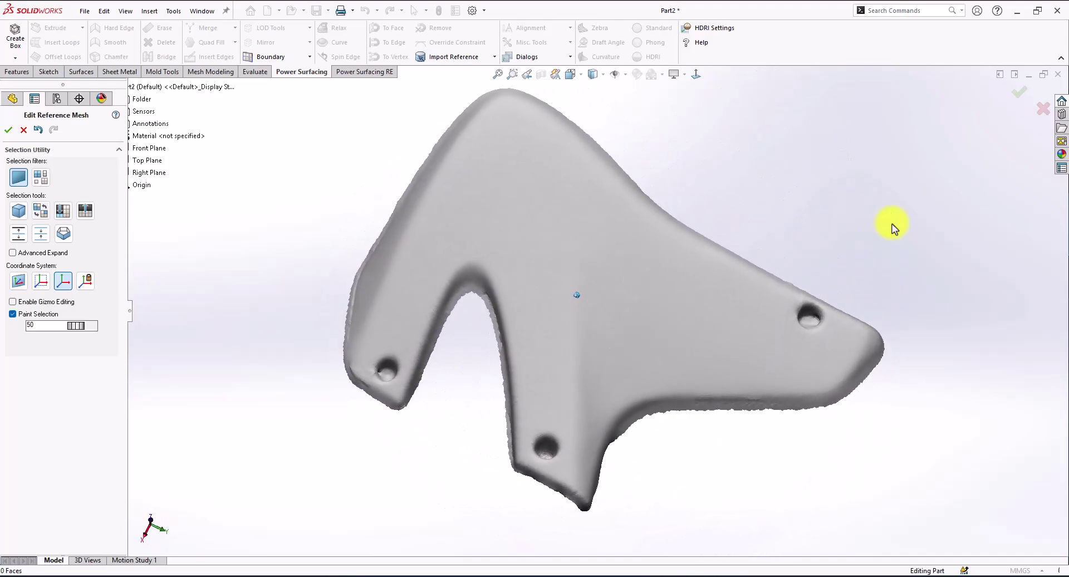
{"action": "key", "text": "alt+Left"}
Paint-select the faces around the defective mounting hole at the short arm's end and open them for mesh face editing
{"action": "key", "text": "shift+z"}
{"action": "key", "text": "shift+z"}
{"action": "key", "text": "shift+z"}
{"action": "key", "text": "shift+z"}
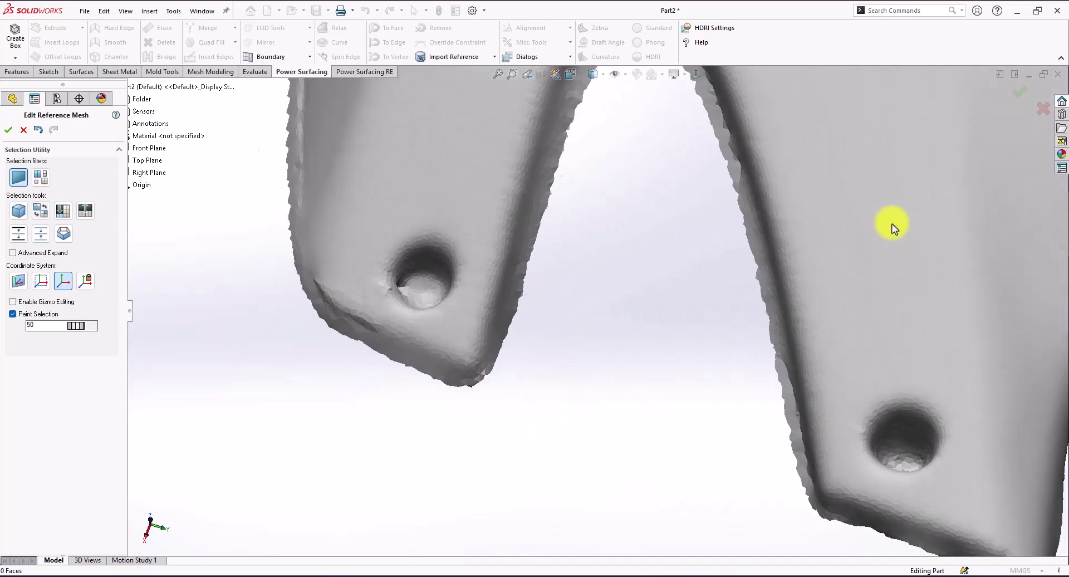
{"action": "key", "text": "ctrl+Right"}
{"action": "key", "text": "ctrl+Right"}
{"action": "key", "text": "ctrl+Down"}
{"action": "key", "text": "Right"}
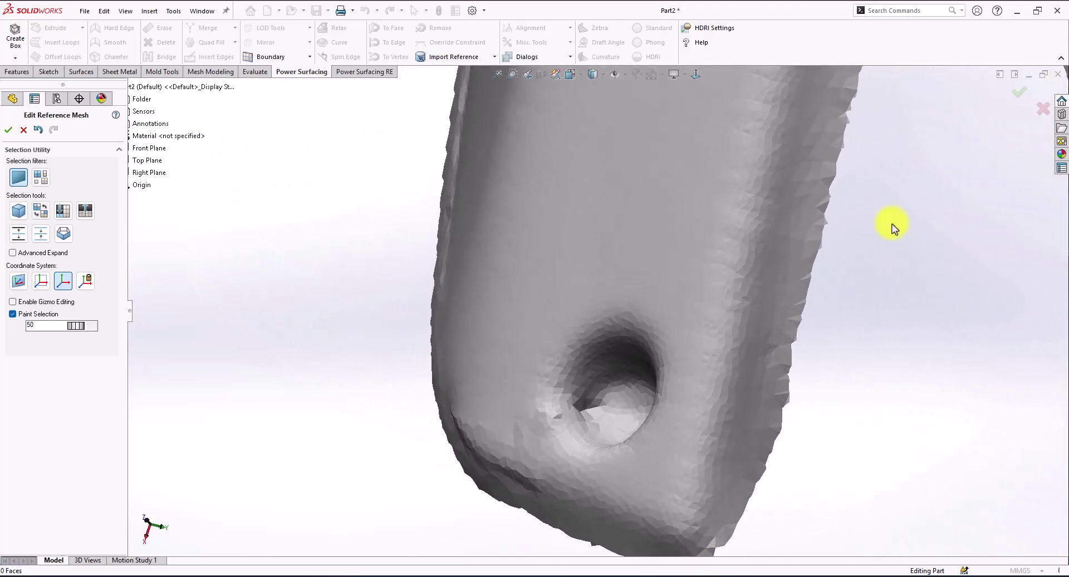
{"action": "key", "text": "Left"}
{"action": "key", "text": "Left"}
{"action": "scroll", "coordinate": [579, 336], "scroll_direction": "up", "scroll_amount": 5}
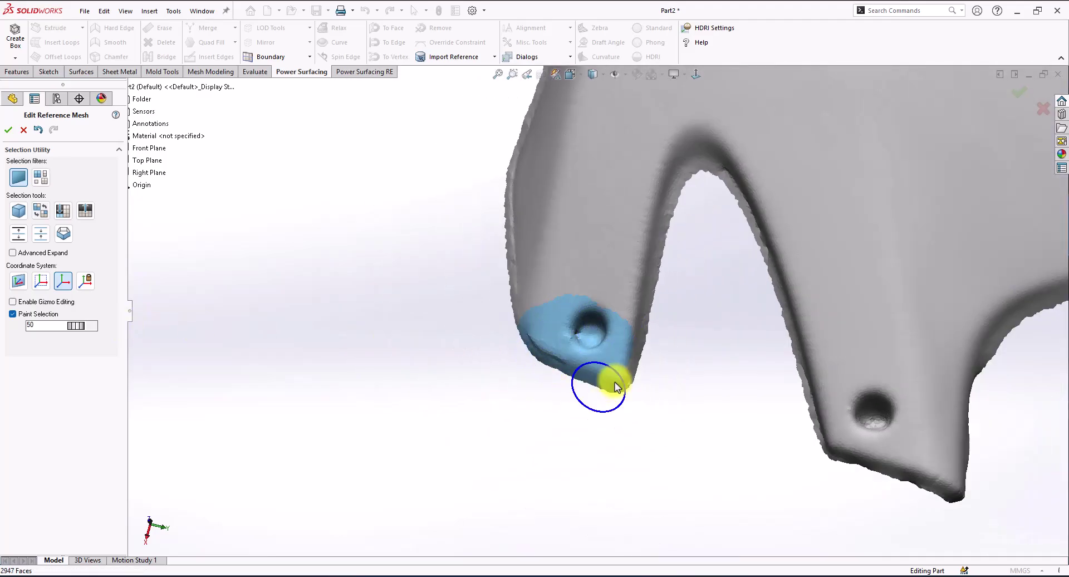
{"action": "left_click", "coordinate": [615, 335]}
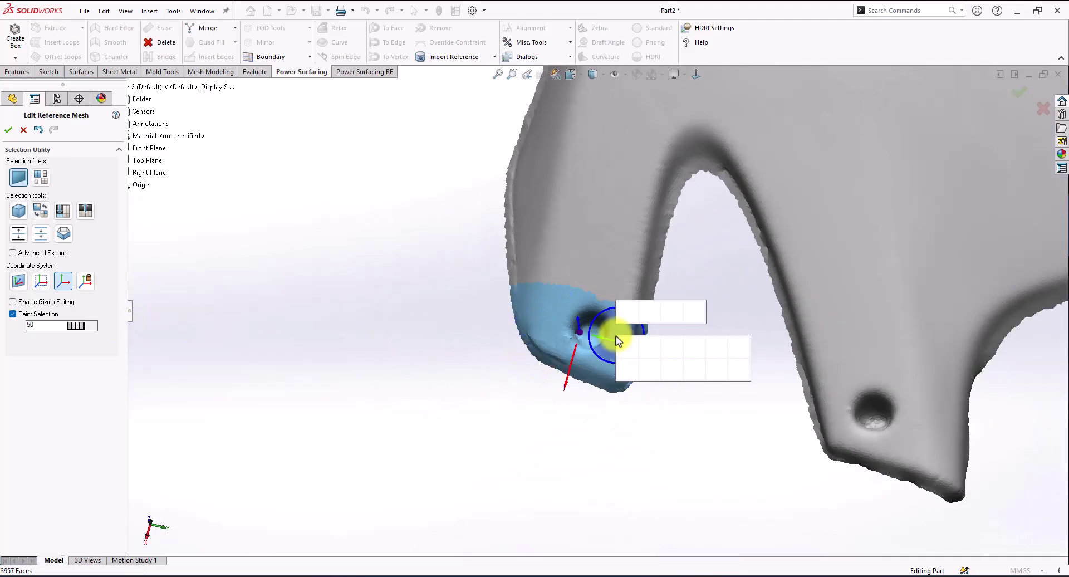
{"action": "left_click", "coordinate": [650, 315]}
{"action": "scroll", "coordinate": [642, 334], "scroll_direction": "down", "scroll_amount": 4}
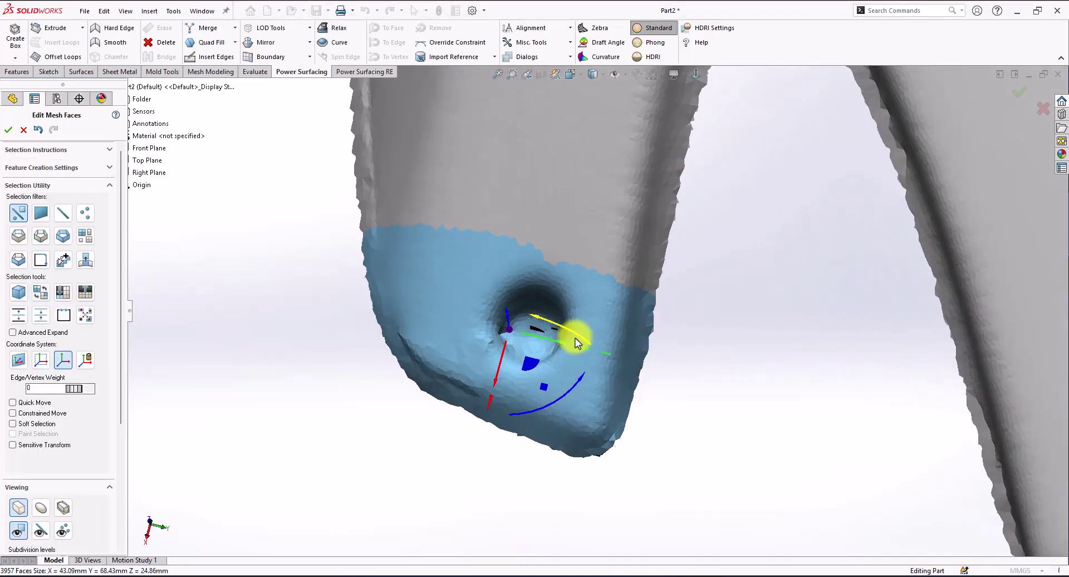
{"action": "middle_click_drag", "start_coordinate": [576, 337], "coordinate": [571, 368]}
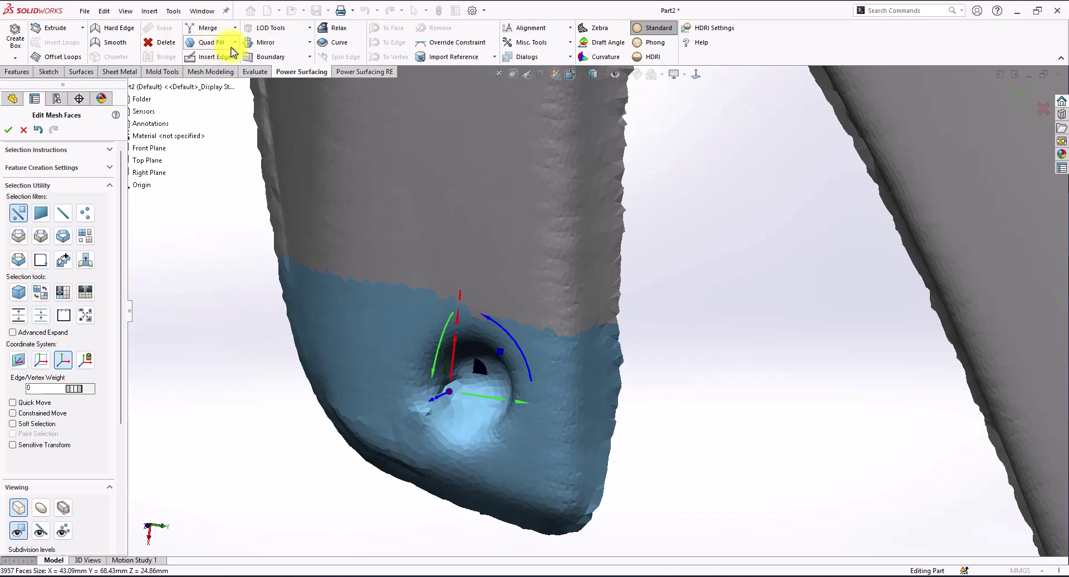
Try to smooth the selected arm-end faces with Relax at a value of 300
{"action": "left_click", "coordinate": [336, 28]}
{"action": "middle_click_drag", "start_coordinate": [484, 380], "coordinate": [484, 380]}
{"action": "key", "text": "Up"}
{"action": "key", "text": "Up"}
{"action": "key", "text": "Up"}
{"action": "key", "text": "Up"}
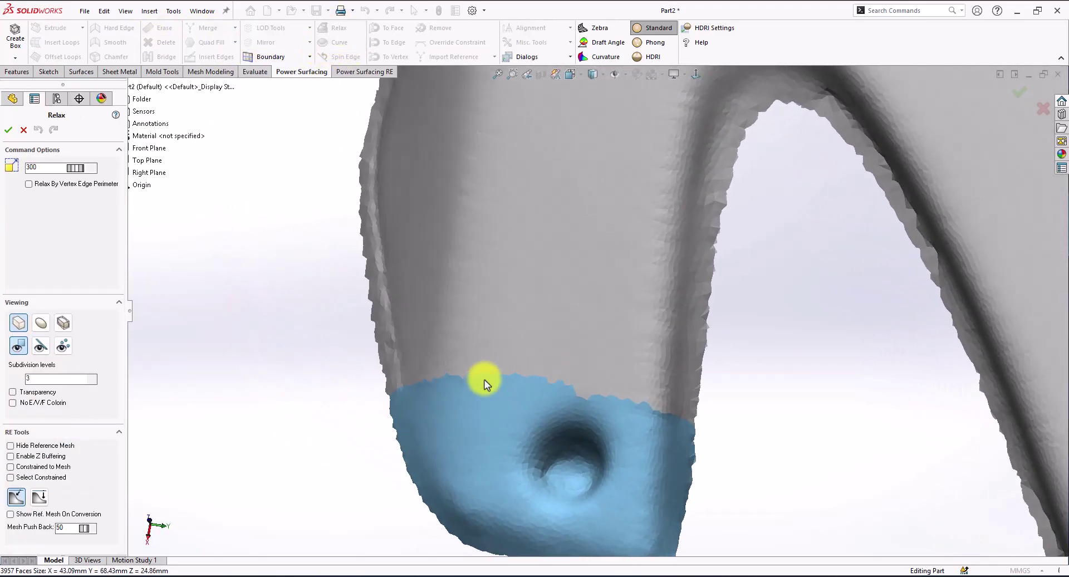
{"action": "key", "text": "Up"}
{"action": "left_click", "coordinate": [9, 129]}
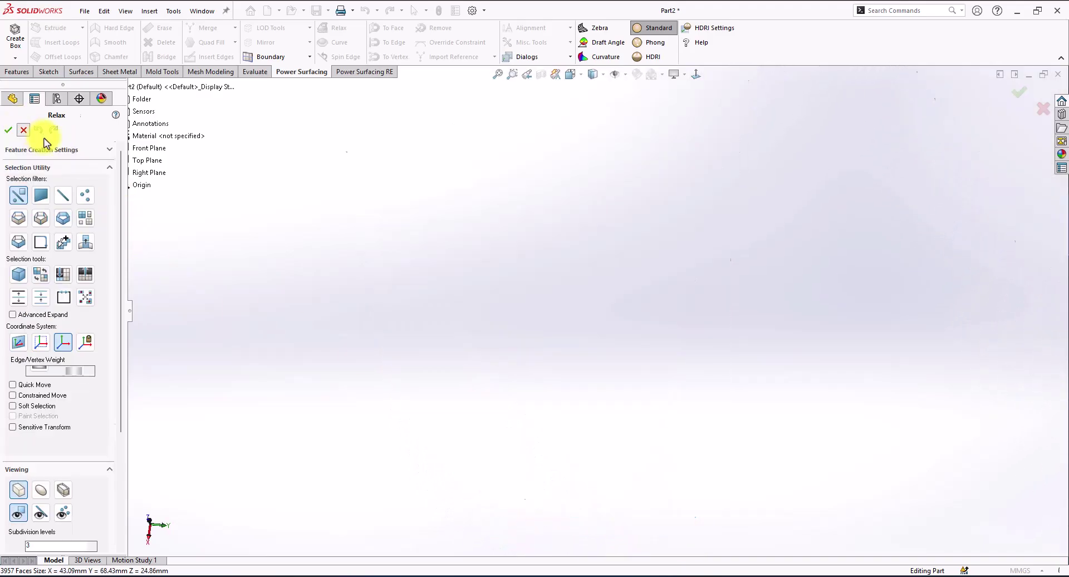
Smooth the arm-end faces around the hole with Paint Relax strokes at 75 and 0.7, and apply the result to the reference mesh
{"action": "left_click", "coordinate": [535, 42]}
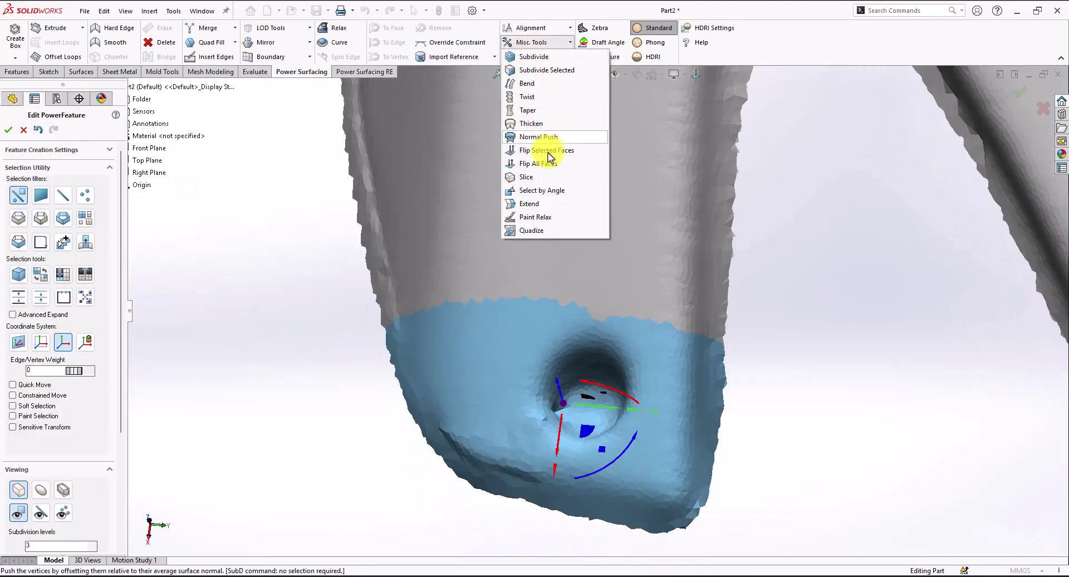
{"action": "left_click", "coordinate": [536, 217]}
{"action": "mouse_move", "coordinate": [544, 434]}
{"action": "left_mouse_down"}
{"action": "mouse_move", "coordinate": [568, 425]}
{"action": "mouse_move", "coordinate": [478, 461]}
{"action": "left_mouse_up"}
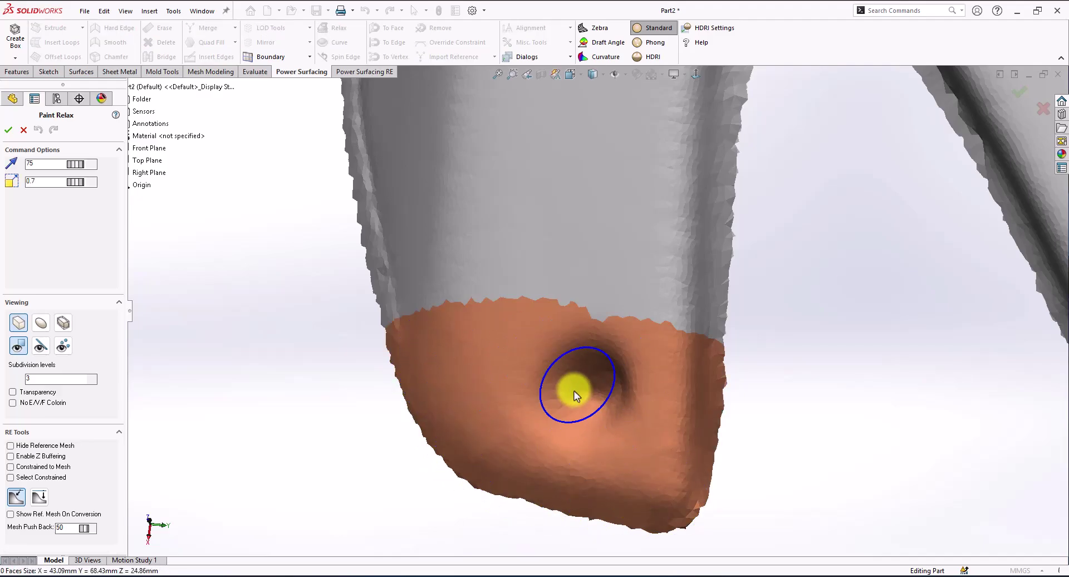
{"action": "left_click_drag", "start_coordinate": [530, 399], "coordinate": [664, 501]}
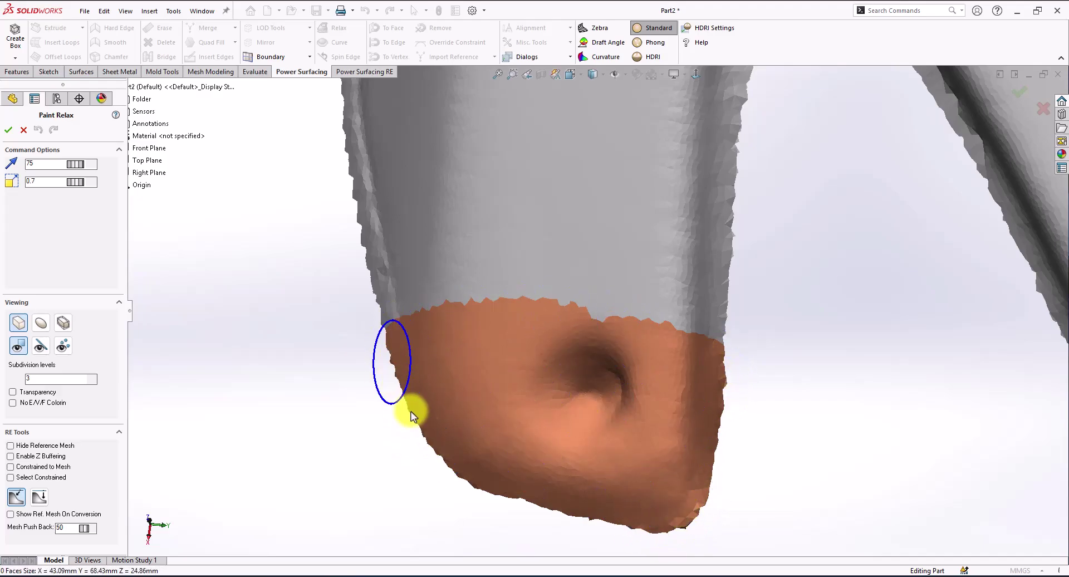
{"action": "key", "text": "Escape"}
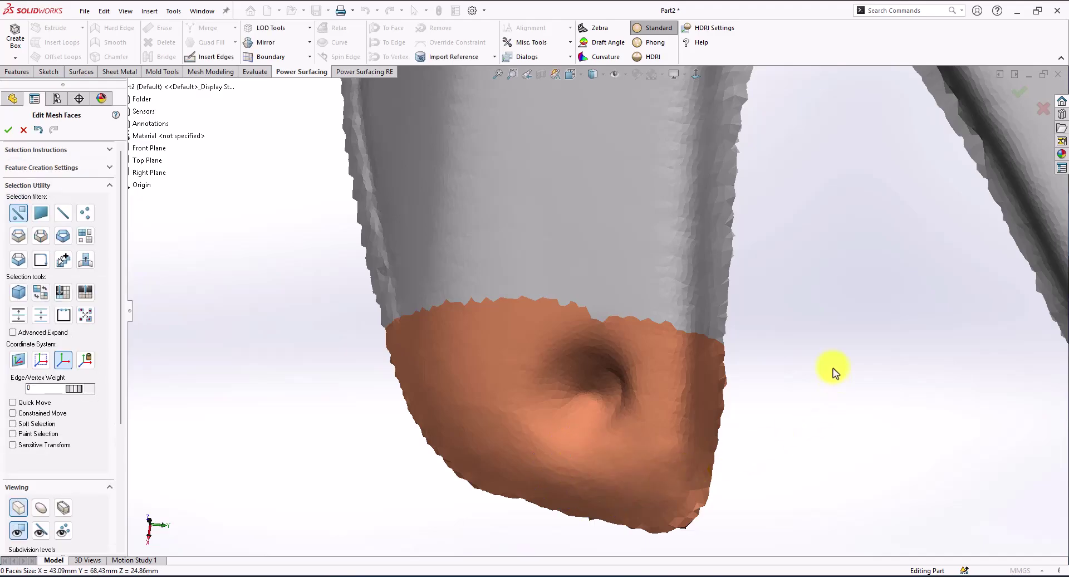
{"action": "middle_click_drag", "start_coordinate": [718, 362], "coordinate": [723, 353]}
{"action": "left_click", "coordinate": [1019, 93]}
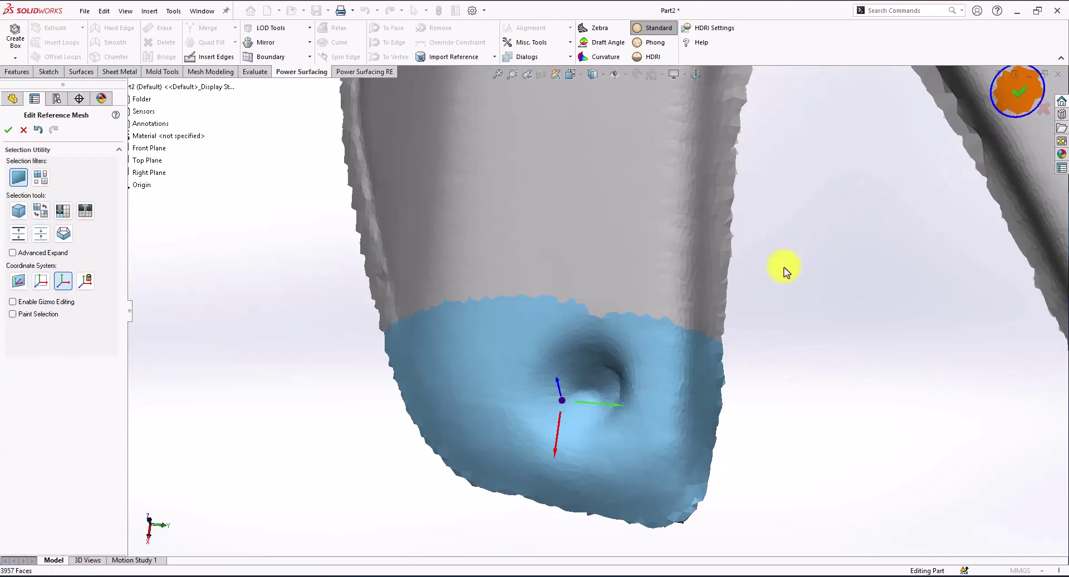
Undo the paint-relax smoothing around the mounting hole at the short arm's end
{"action": "key", "text": "Escape"}
{"action": "scroll", "coordinate": [802, 374], "scroll_direction": "up", "scroll_amount": 6}
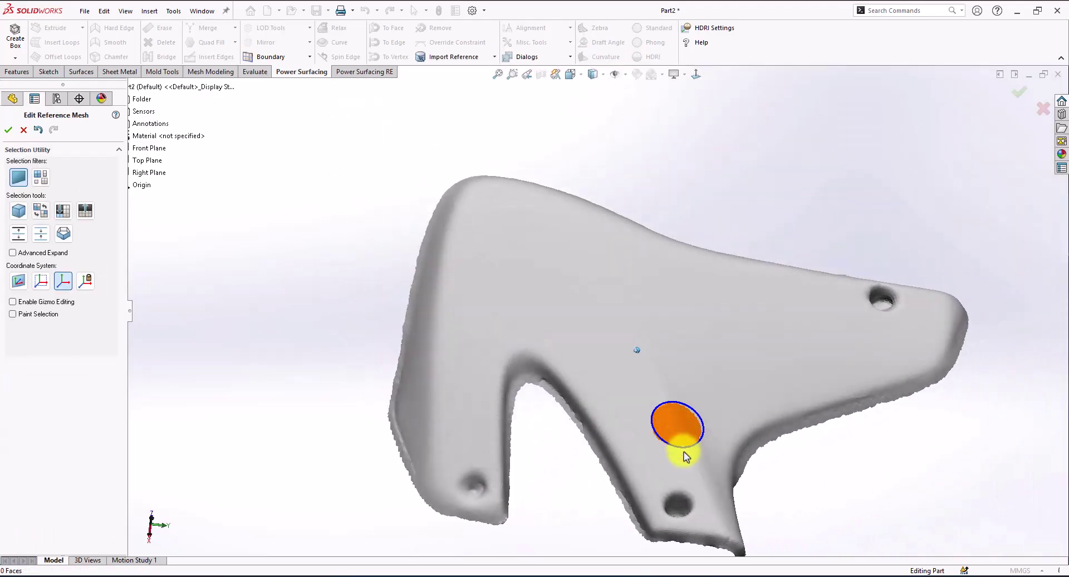
{"action": "middle_click_drag", "start_coordinate": [684, 452], "coordinate": [554, 465]}
{"action": "scroll", "coordinate": [515, 450], "scroll_direction": "down", "scroll_amount": 3}
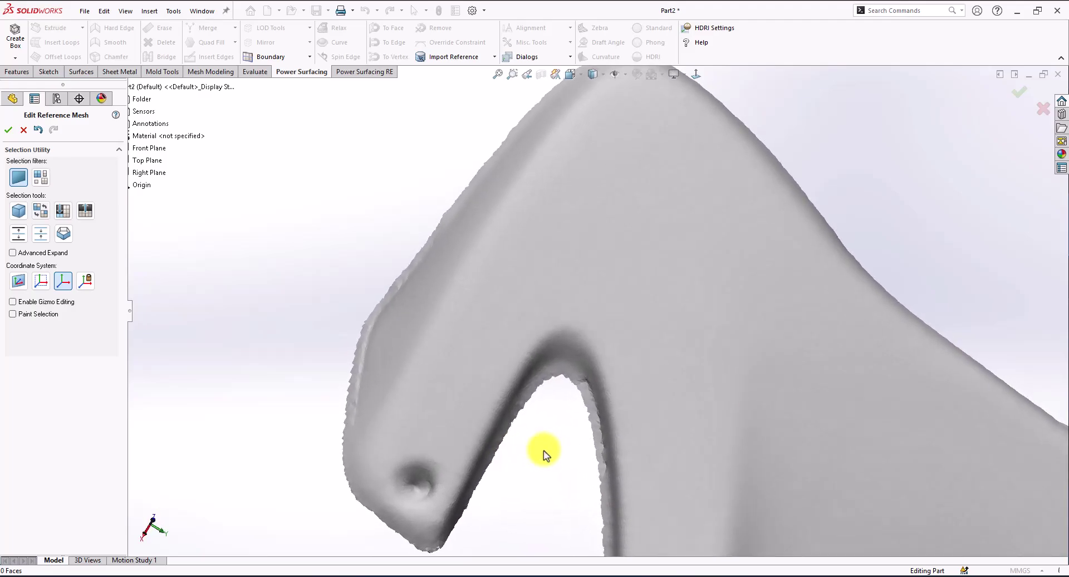
{"action": "middle_click_drag", "start_coordinate": [528, 519], "coordinate": [450, 463]}
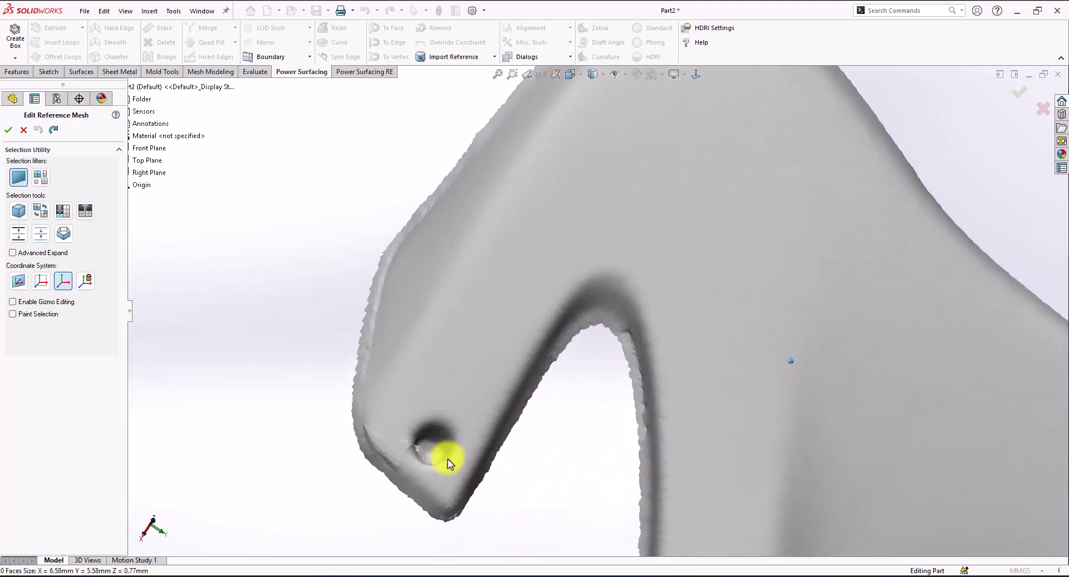
Smooth a paint-selected region around the short arm's mounting hole with Relax and apply the edit to the reference mesh
{"action": "left_click_drag", "start_coordinate": [423, 453], "coordinate": [426, 495]}
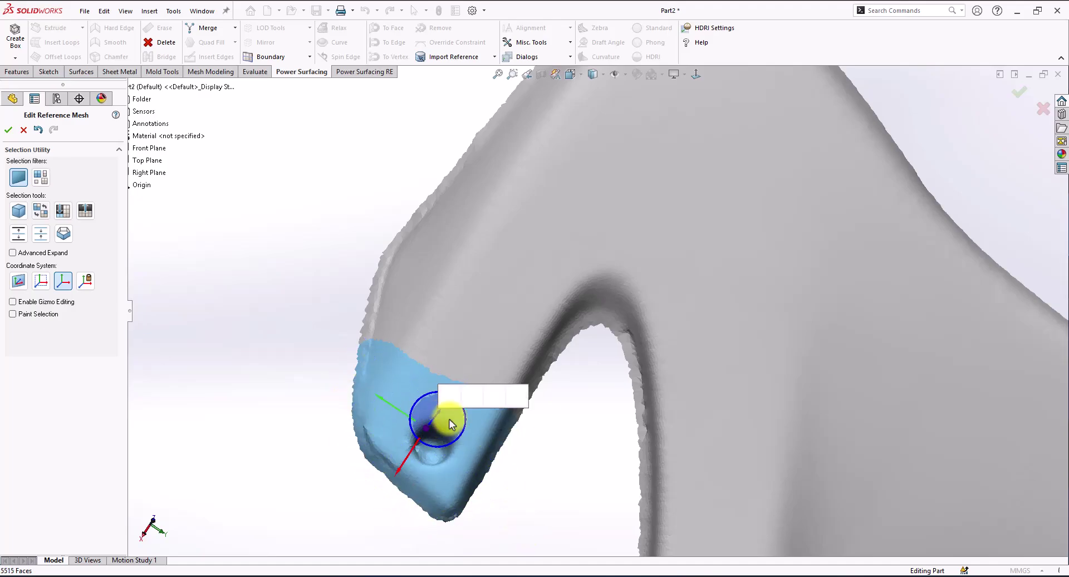
{"action": "left_click", "coordinate": [471, 397]}
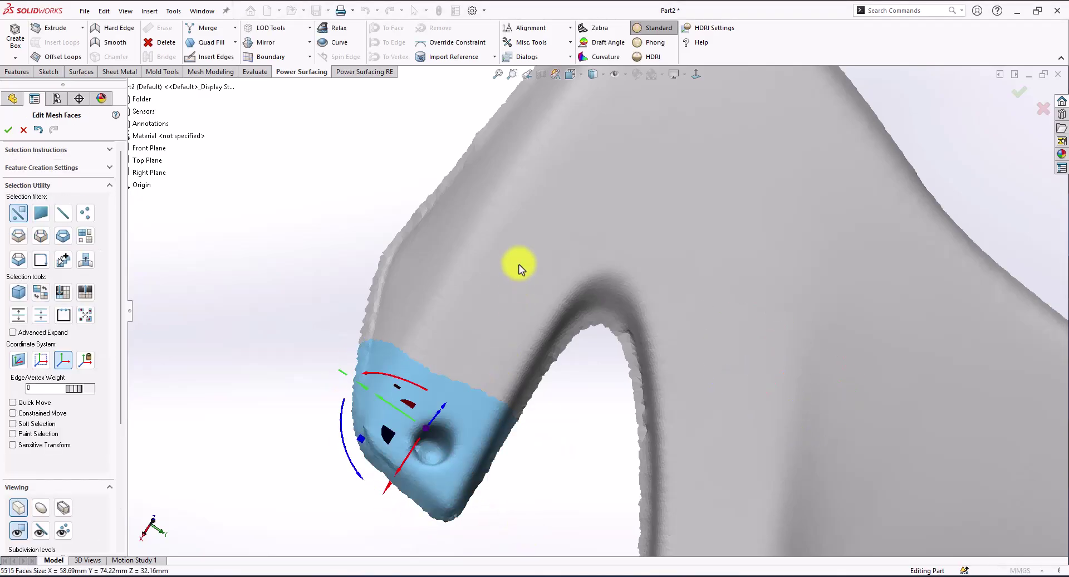
{"action": "left_click", "coordinate": [335, 29]}
{"action": "left_click", "coordinate": [9, 130]}
{"action": "middle_click_drag", "start_coordinate": [289, 188], "coordinate": [667, 404]}
{"action": "scroll", "coordinate": [667, 402], "scroll_direction": "up", "scroll_amount": 3}
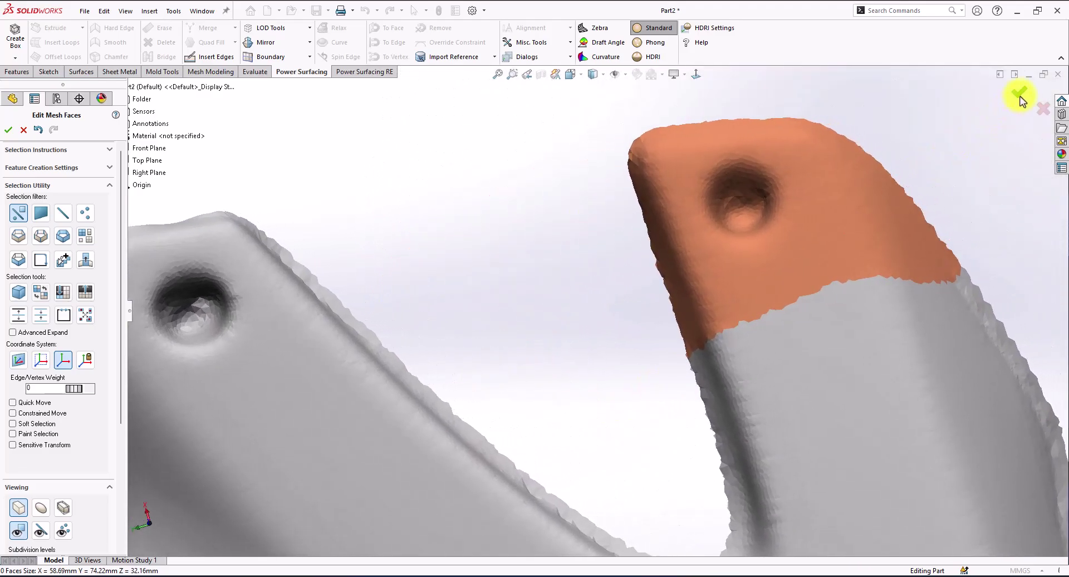
{"action": "left_click", "coordinate": [1020, 96]}
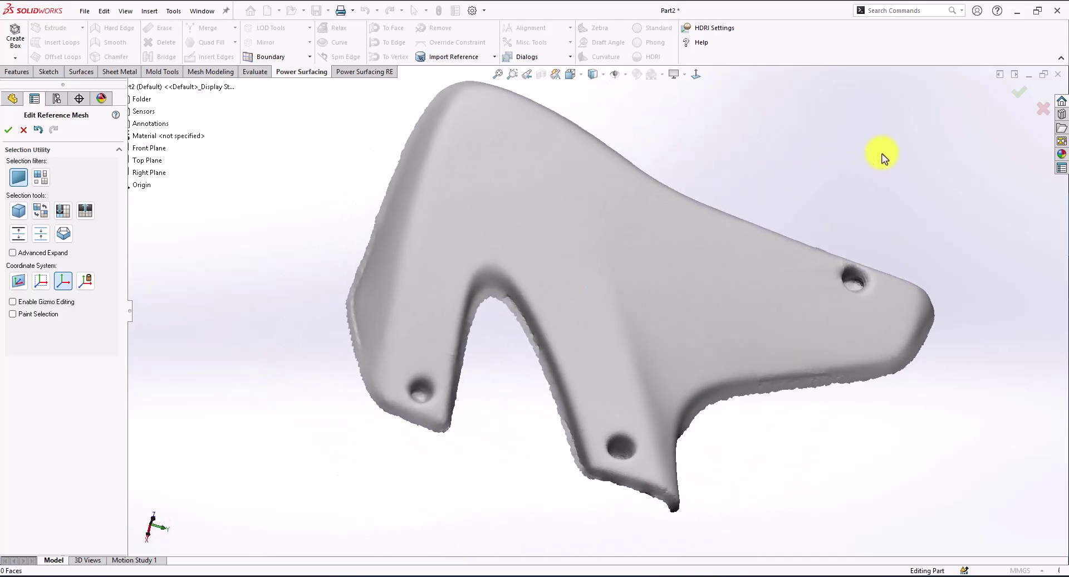
{"action": "left_click", "coordinate": [531, 309]}
{"action": "left_click", "coordinate": [634, 210]}
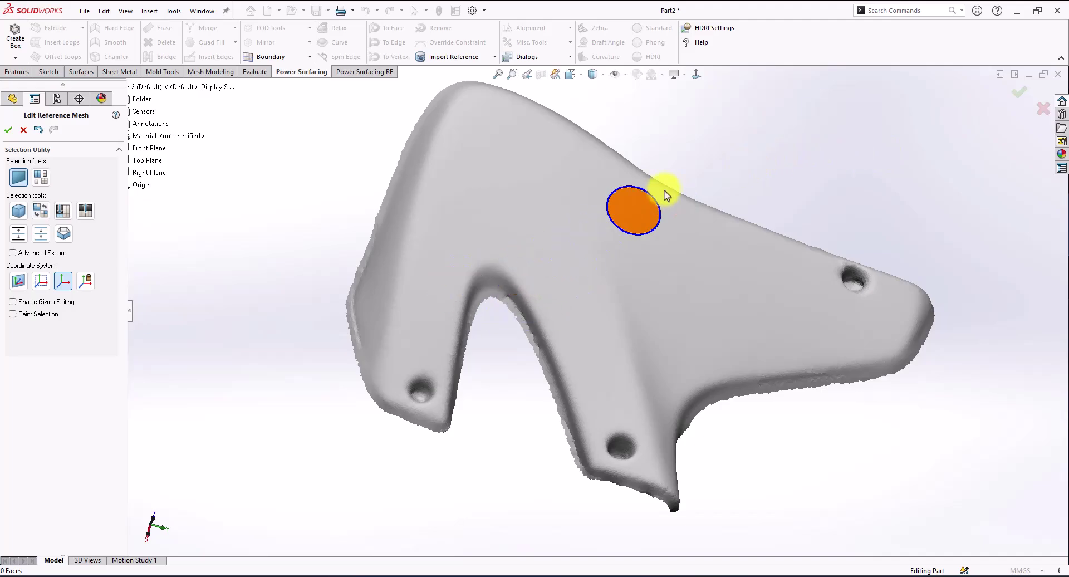